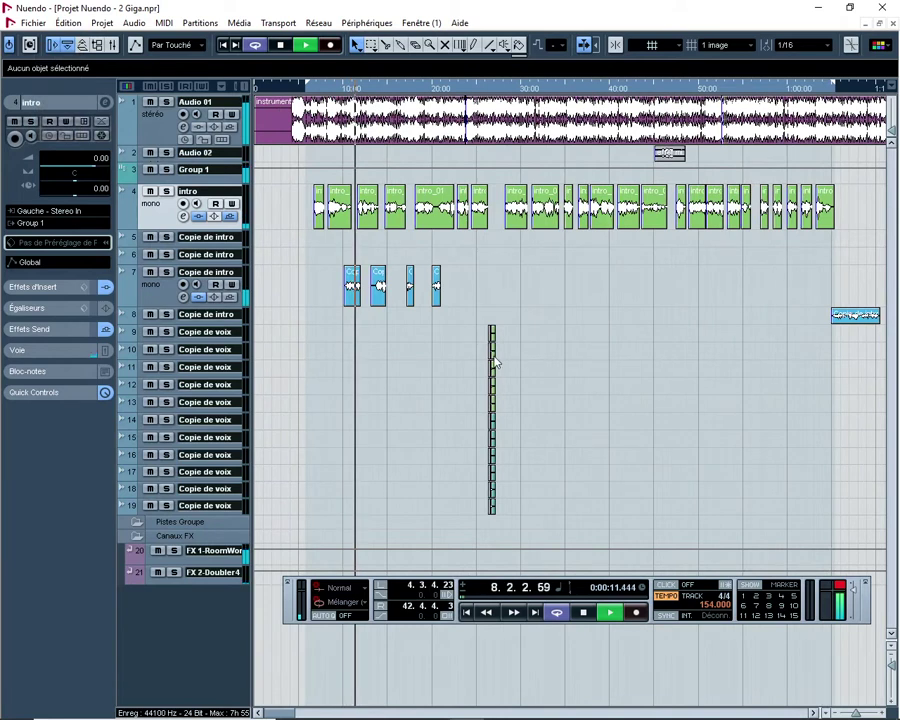
Inspect the Group 1 channel settings and the RoomWorks SE reverb parameters on its first send.
key("h")
key("h")
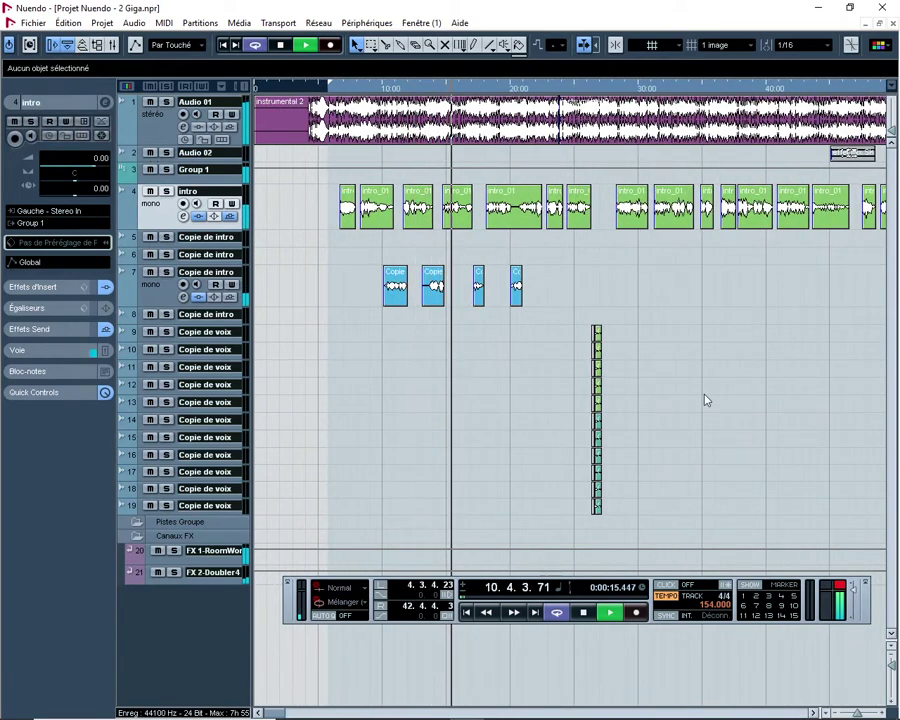
left_click(228, 178)
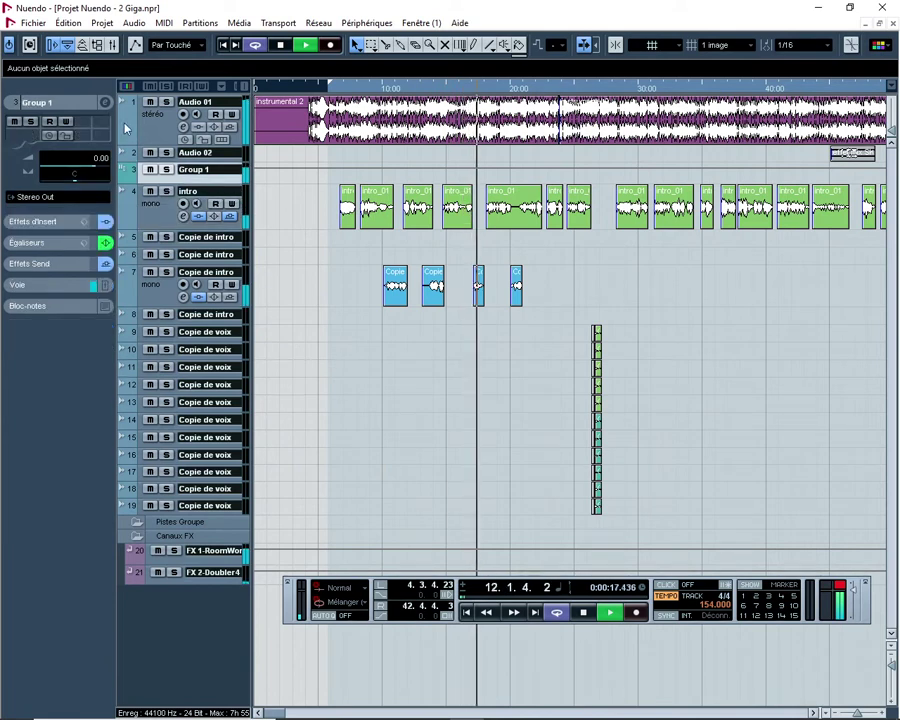
left_click(106, 104)
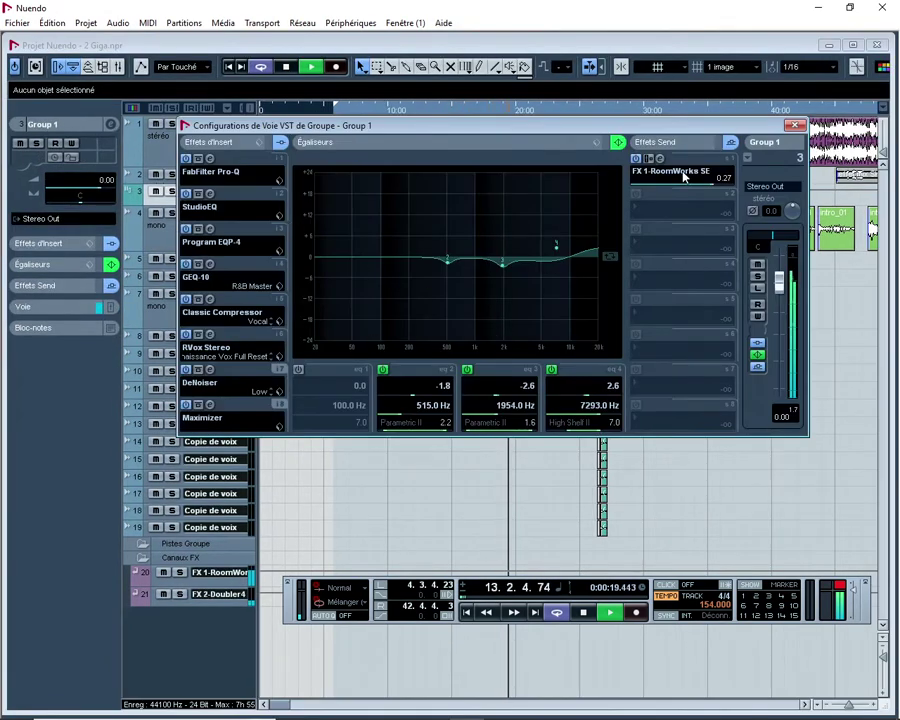
left_click(659, 159)
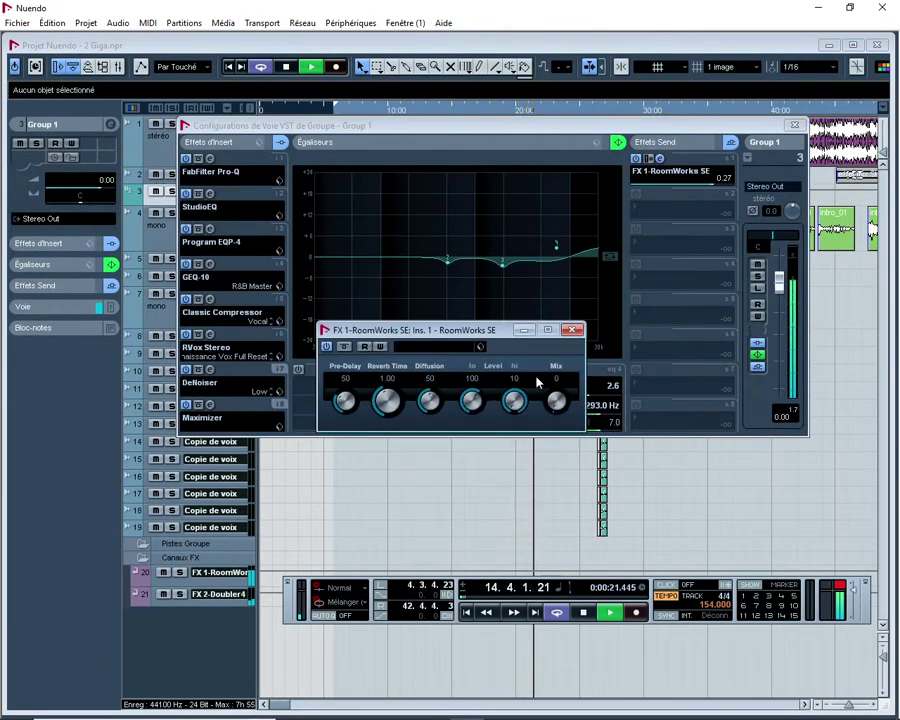
left_click(573, 330)
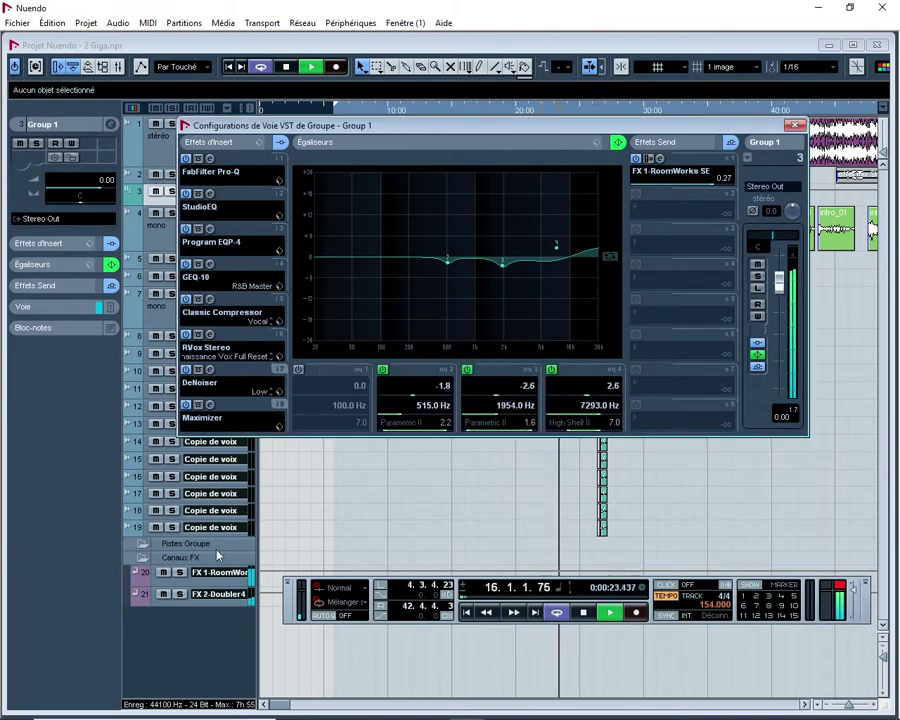
Set the low-shelf EQ band 1 of the FX 1-RoomWorks SE channel to -24.0 dB at 163 Hz.
left_click(218, 583)
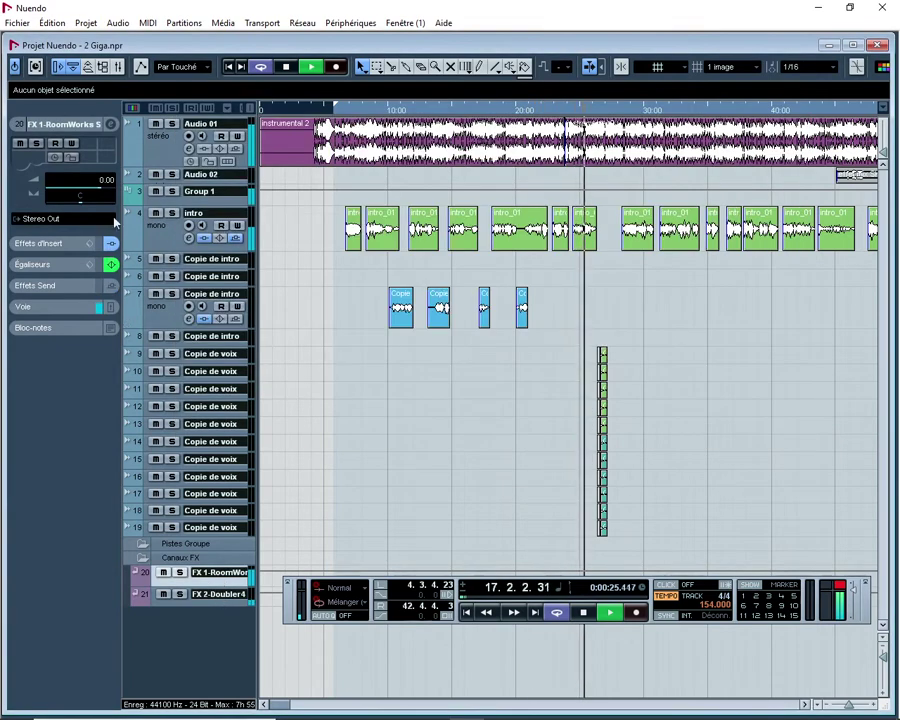
left_click(110, 125)
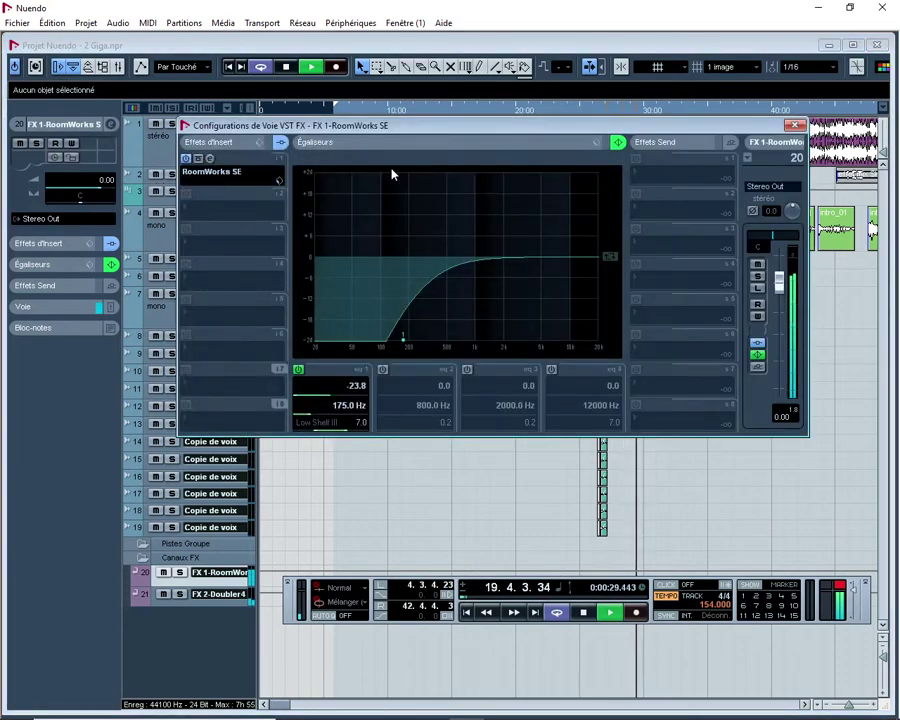
left_click_drag(402, 345, 403, 351)
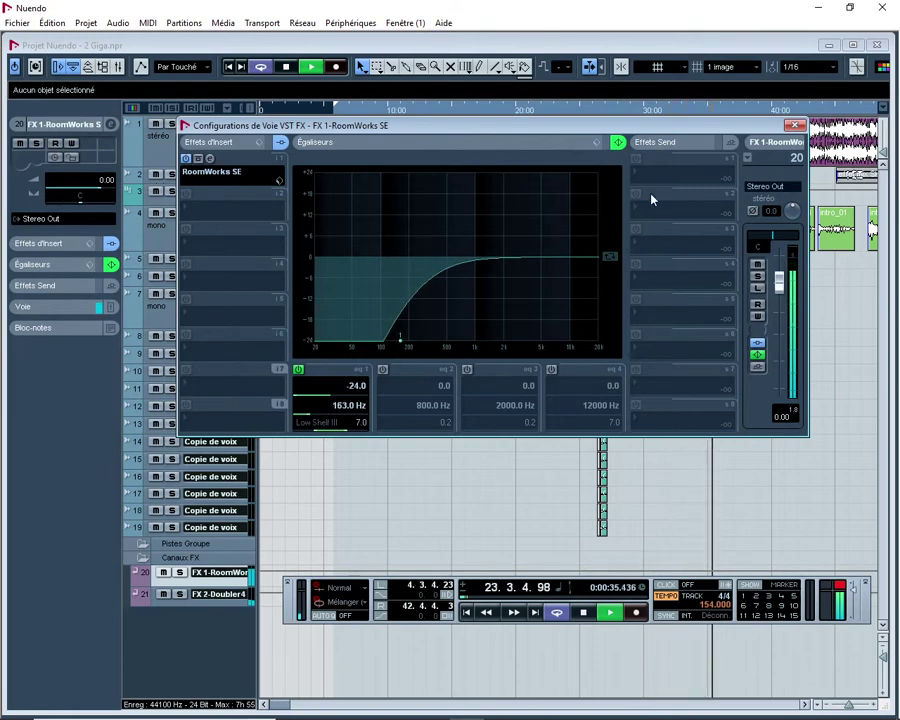
left_click(795, 125)
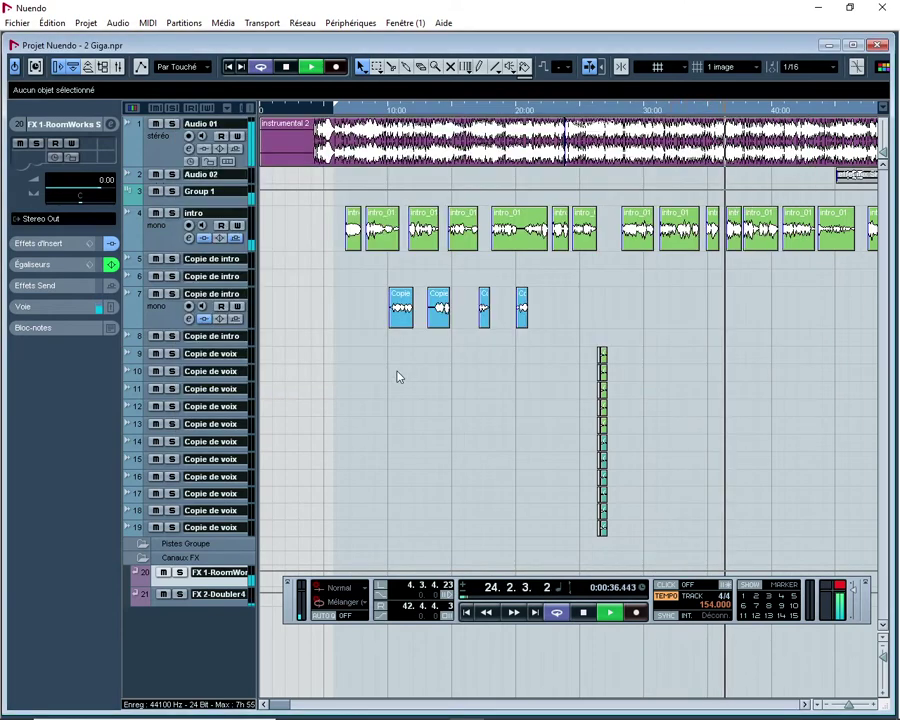
Examine the Doubler4 Stereo insert settings on the FX 2 channel.
left_click(219, 594)
left_click(110, 124)
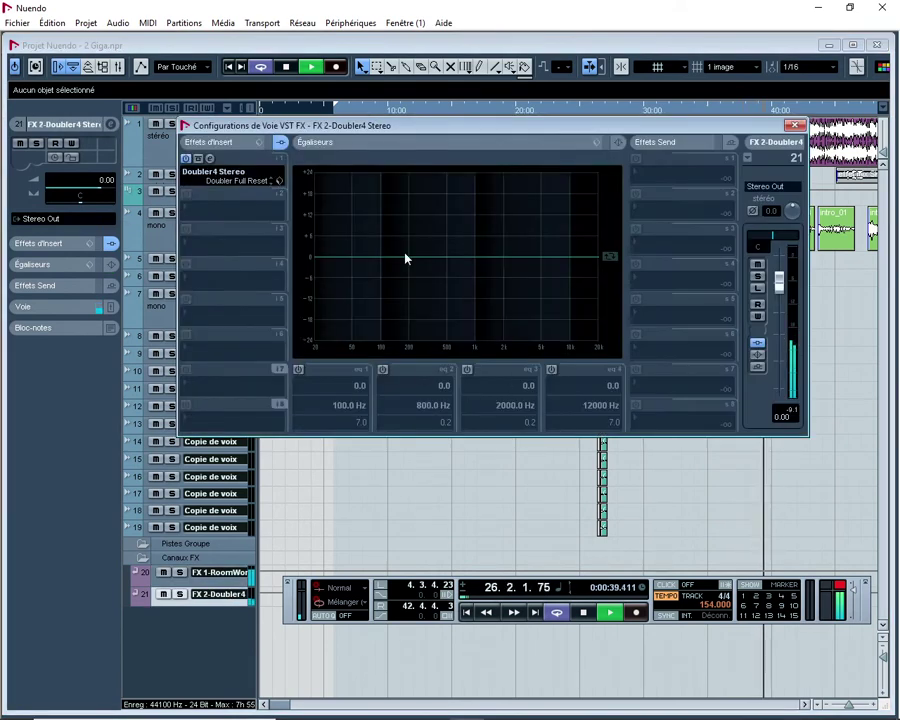
left_click(197, 159)
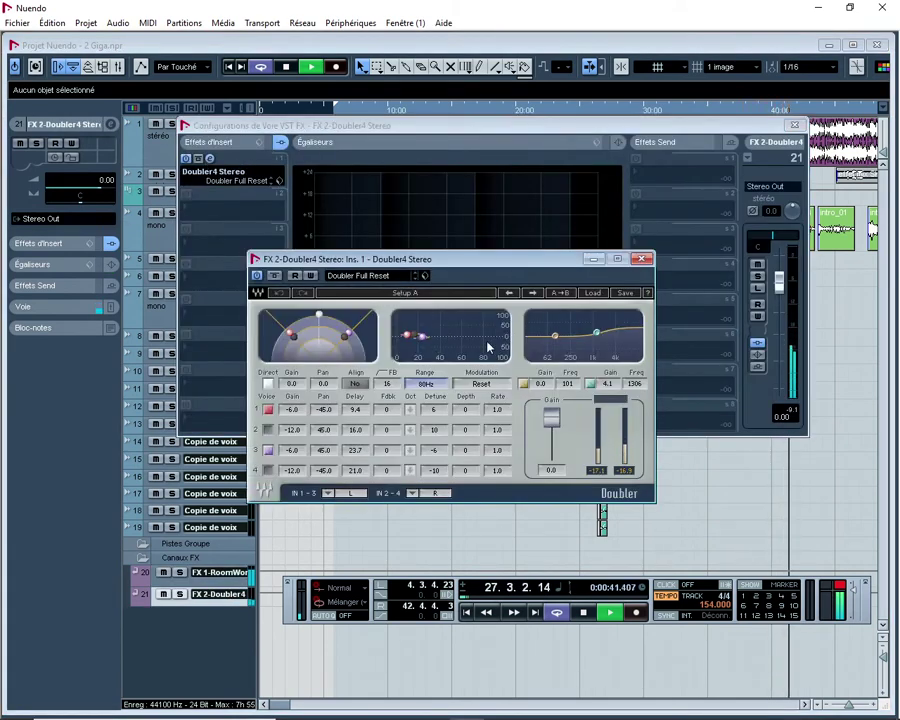
left_click(642, 259)
left_click(794, 127)
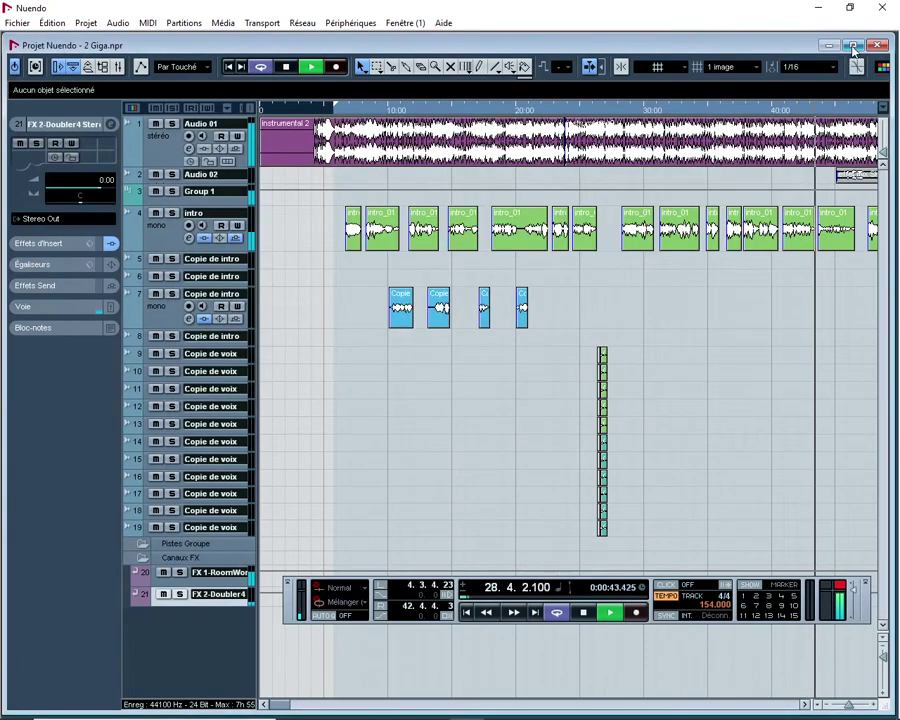
left_click(853, 45)
Lower the Group 1 channel volume to -1.14 dB.
key("g")
key("g")
key("g")
key("g")
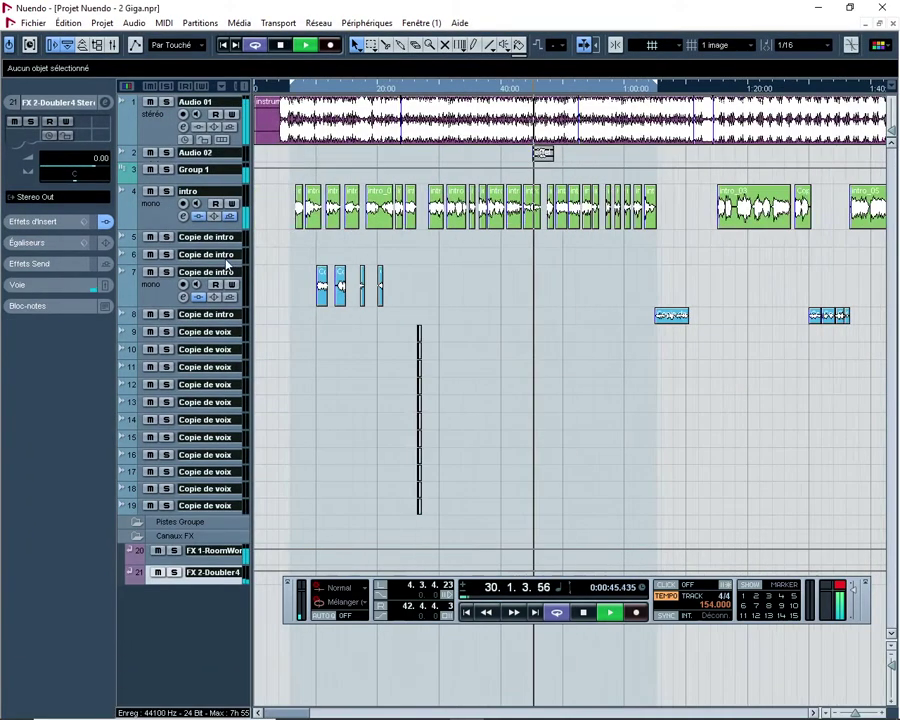
left_click(206, 174)
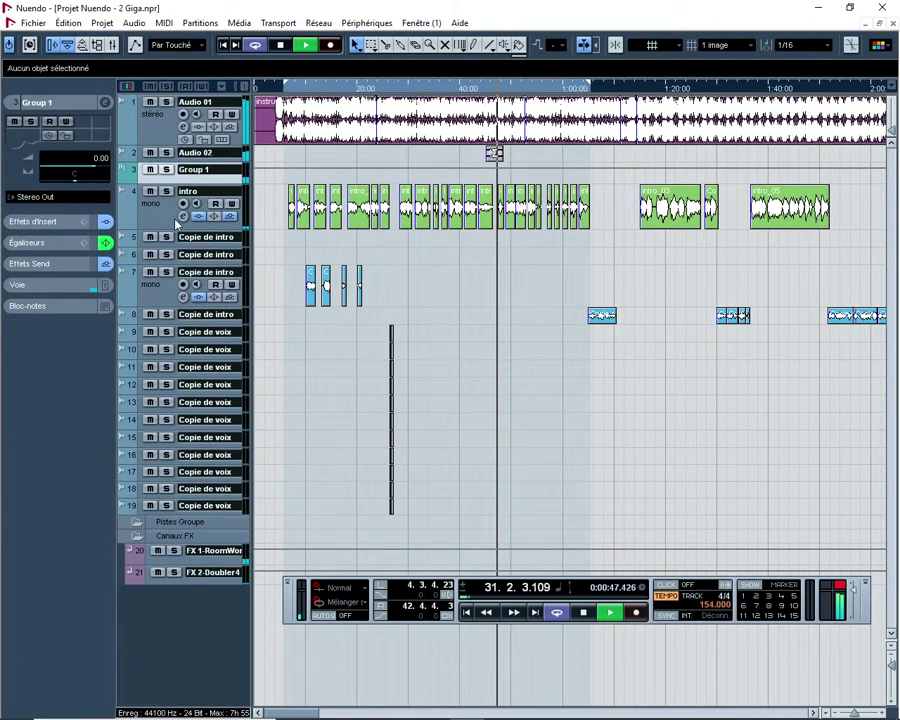
left_click(106, 103)
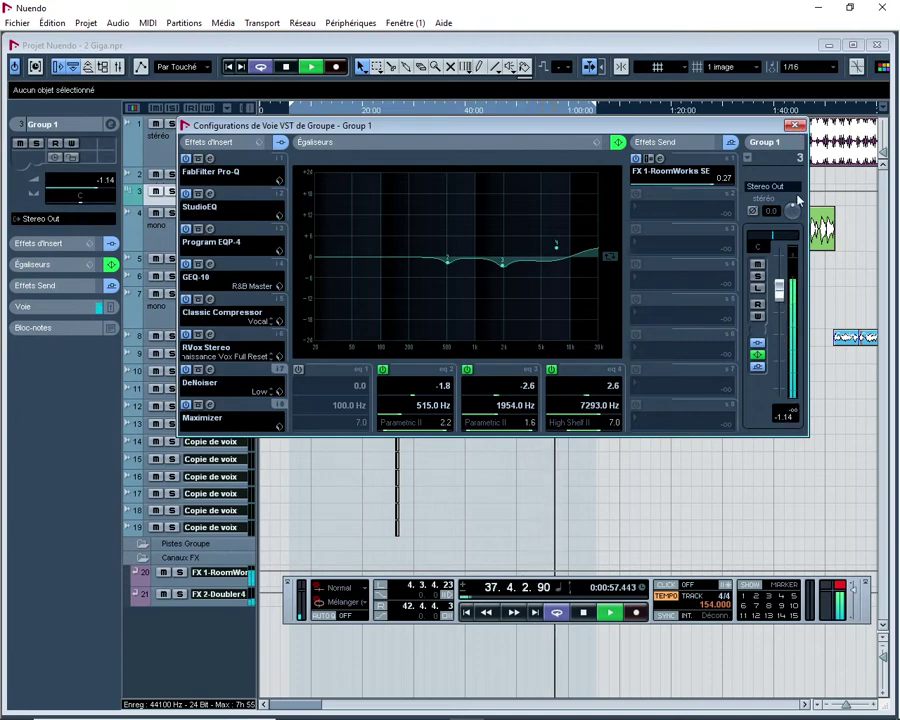
left_click(795, 127)
left_click(852, 45)
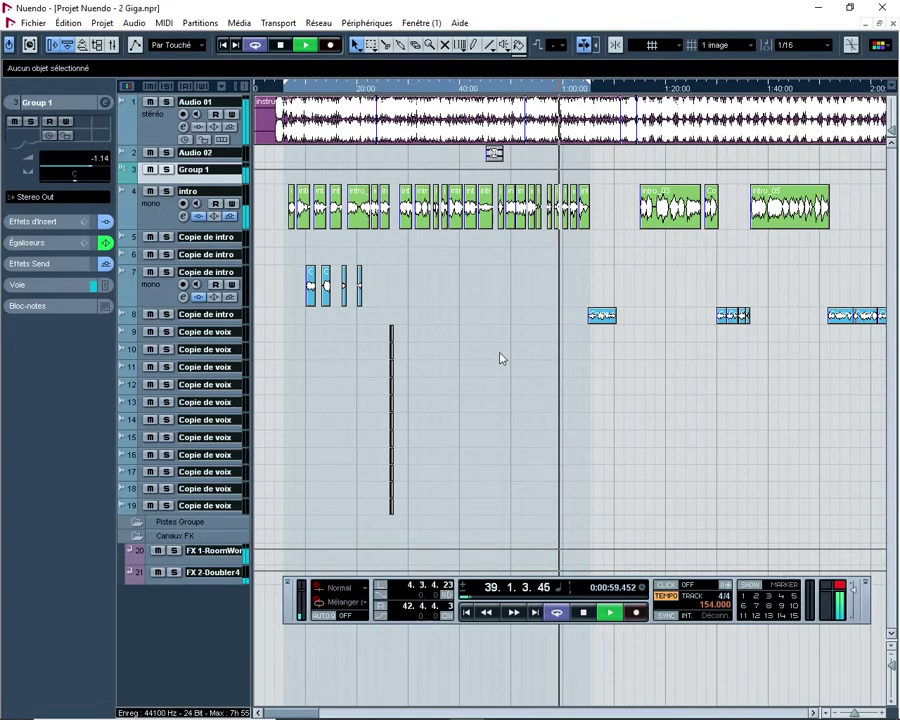
Turn off cycle playback so the song continues past the right locator.
key("h")
key("h")
key("g")
key("g")
key("g")
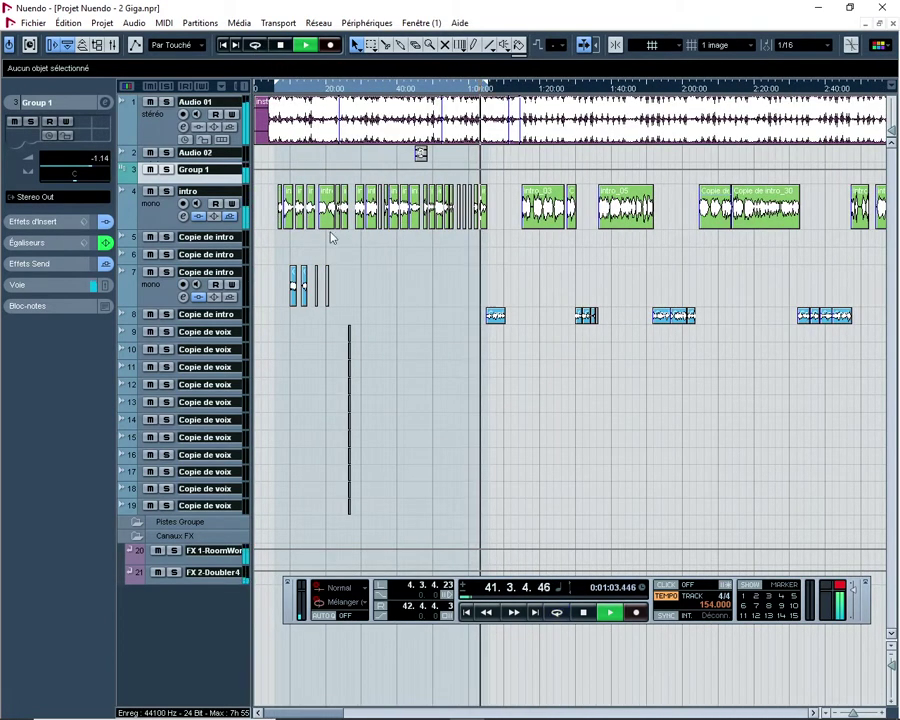
scroll(333, 241, "up", 1)
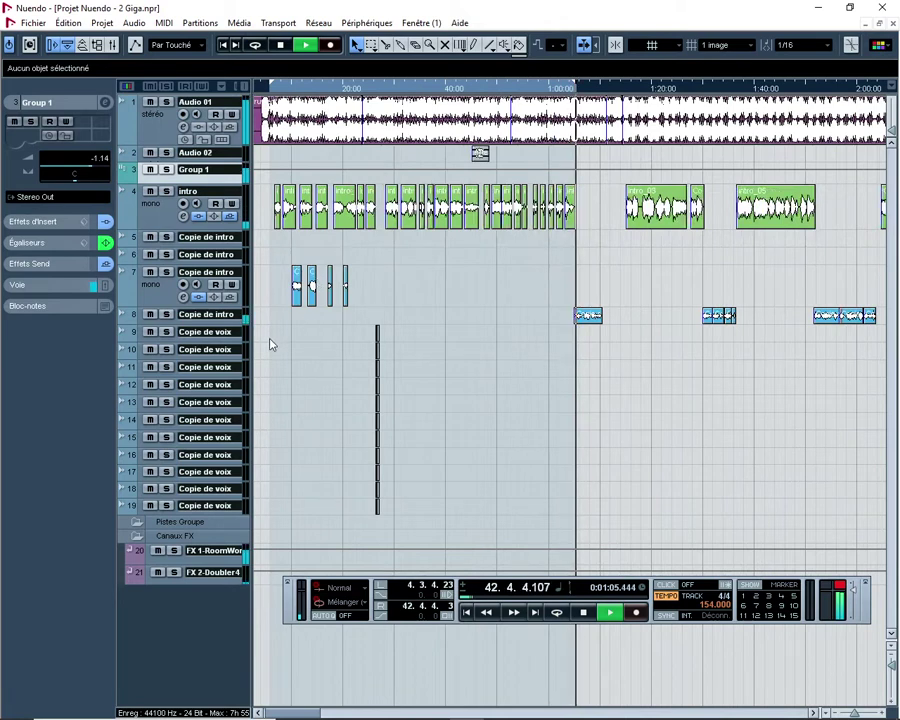
scroll(268, 345, "down", 1)
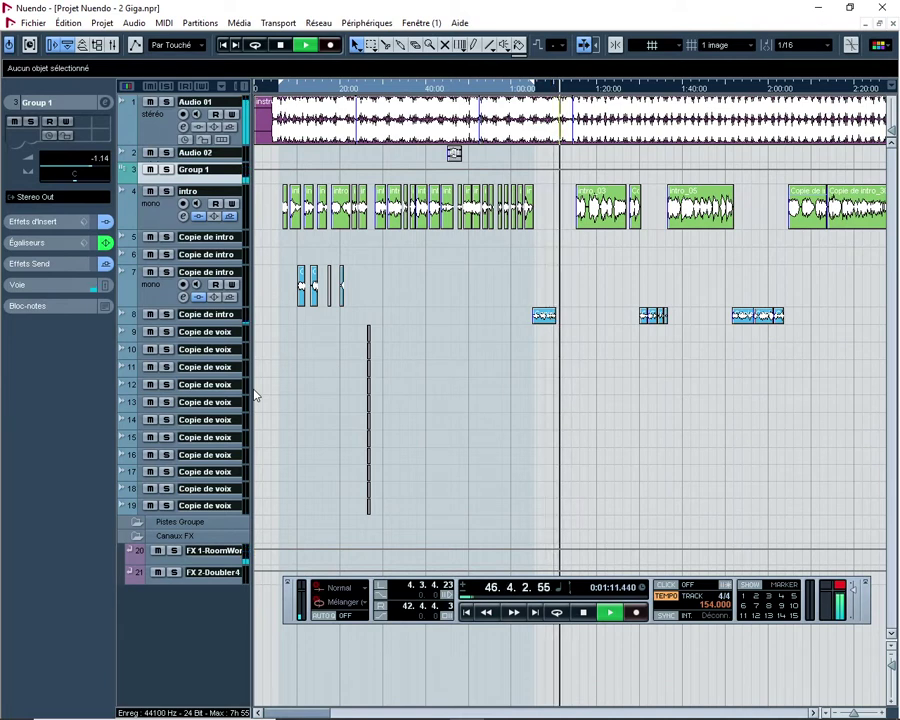
Adjust the computer's output volume for listening to the mix.
key("XF86AudioRaiseVolume")
key("XF86AudioRaiseVolume")
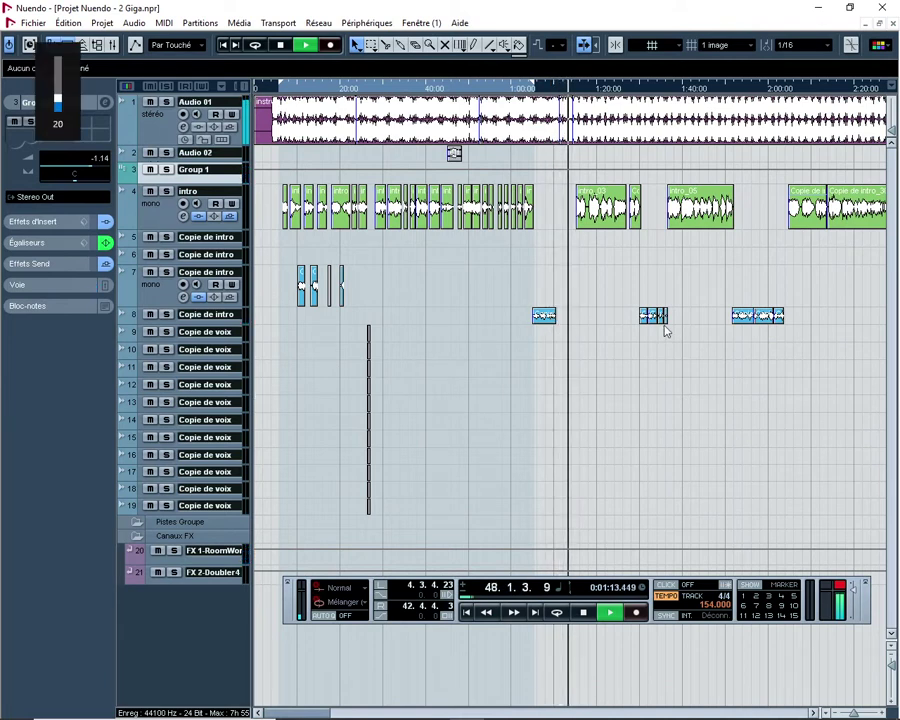
key("XF86AudioLowerVolume")
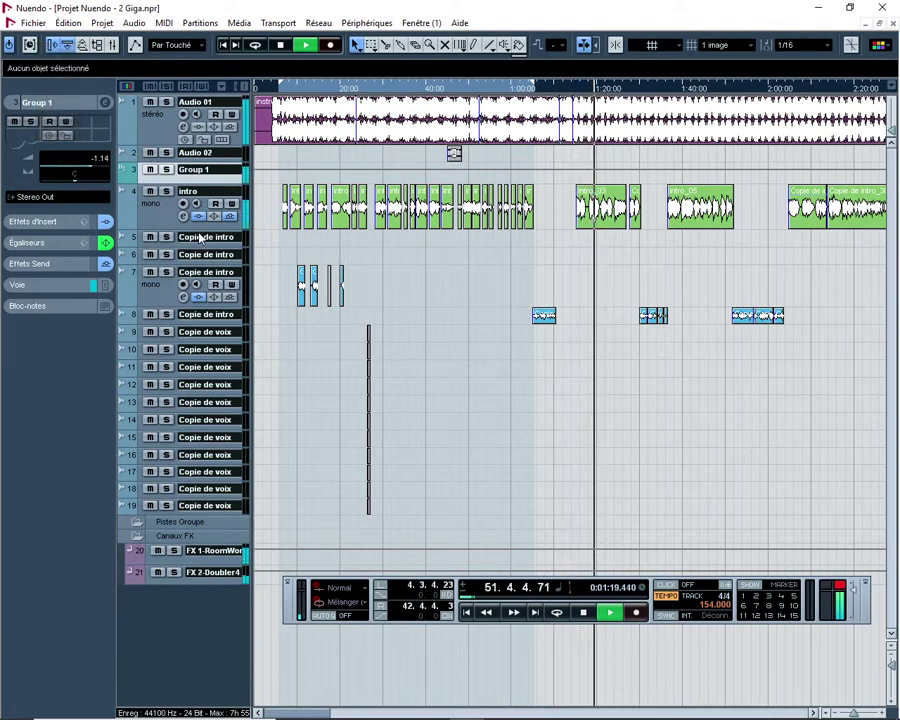
Examine the intro track's insert effects: The T-Pain Effect, MonoDelay and Flanger.
left_click(183, 217)
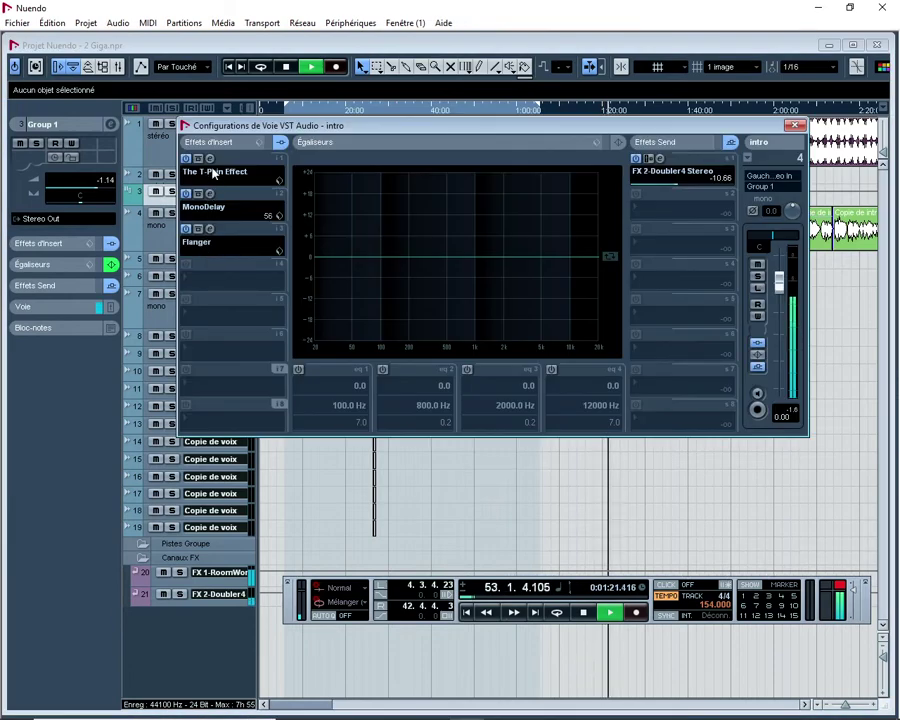
left_click(253, 176)
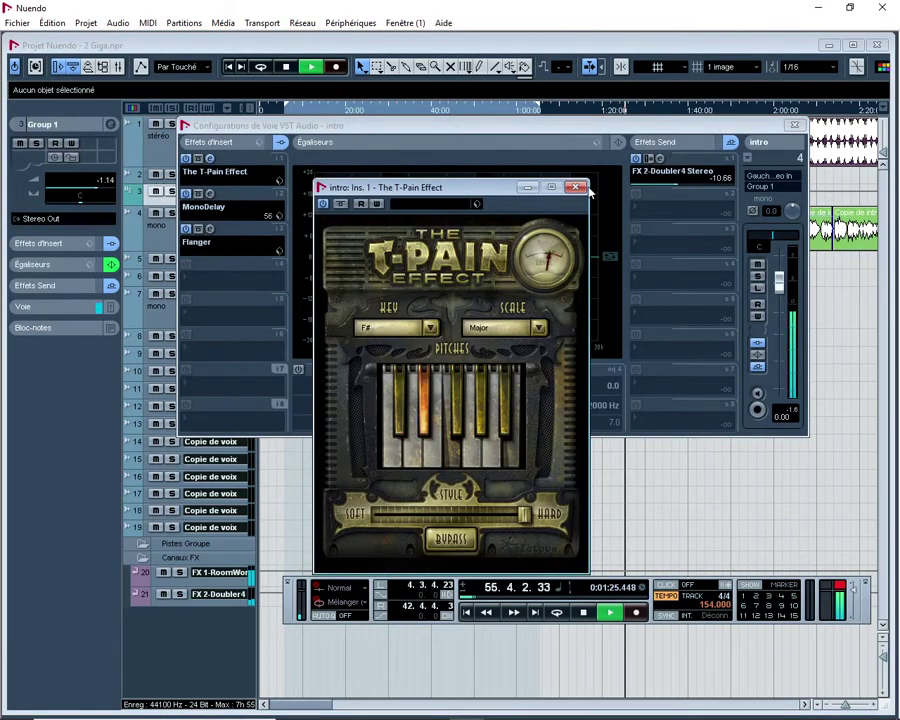
left_click(577, 188)
left_click(211, 197)
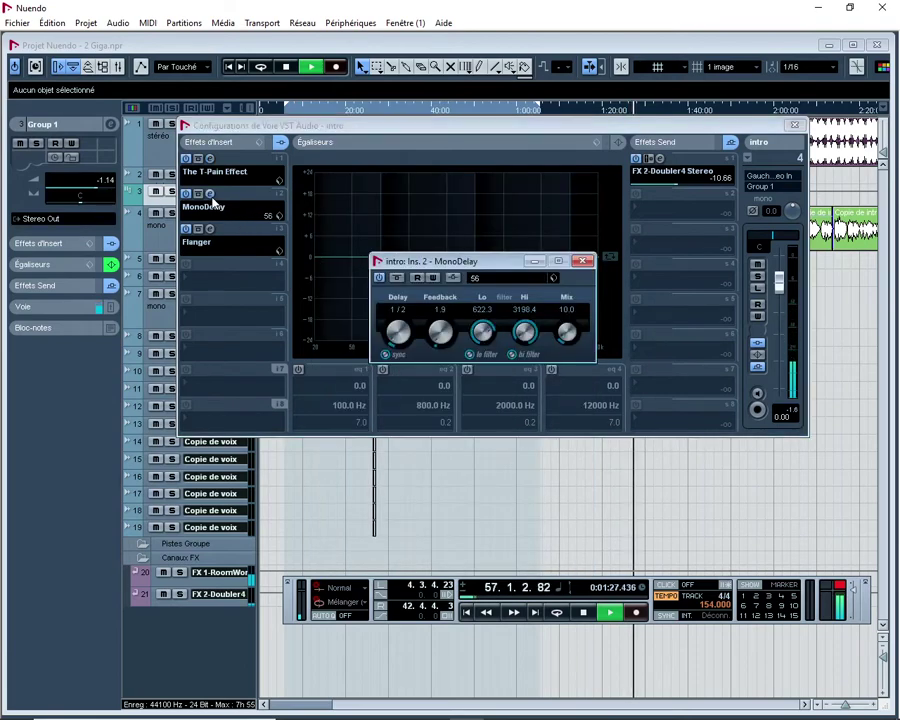
left_click(210, 194)
left_click(210, 229)
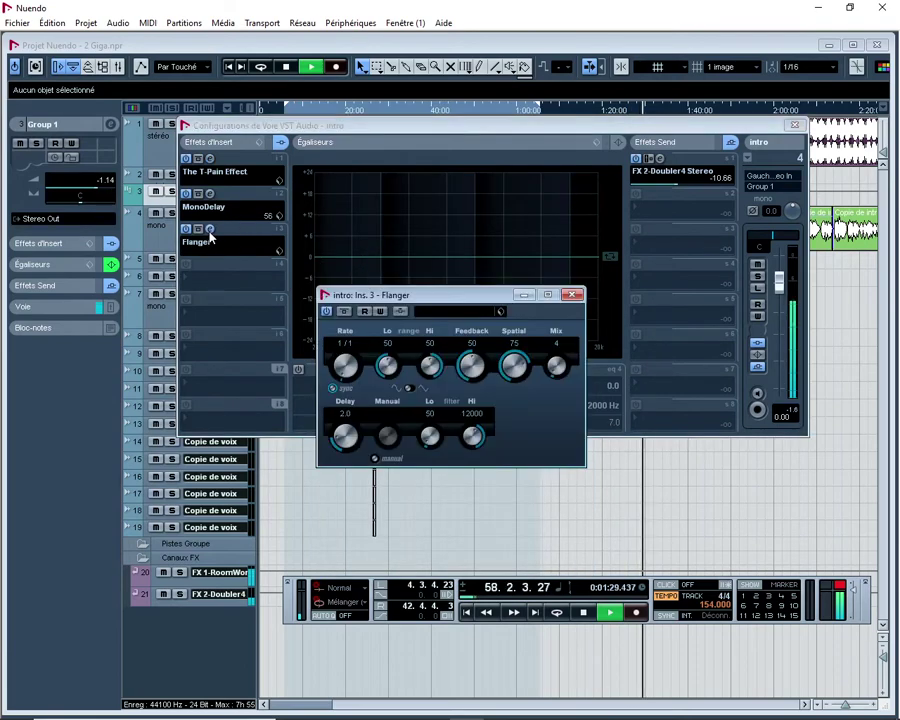
left_click(210, 229)
left_click(210, 194)
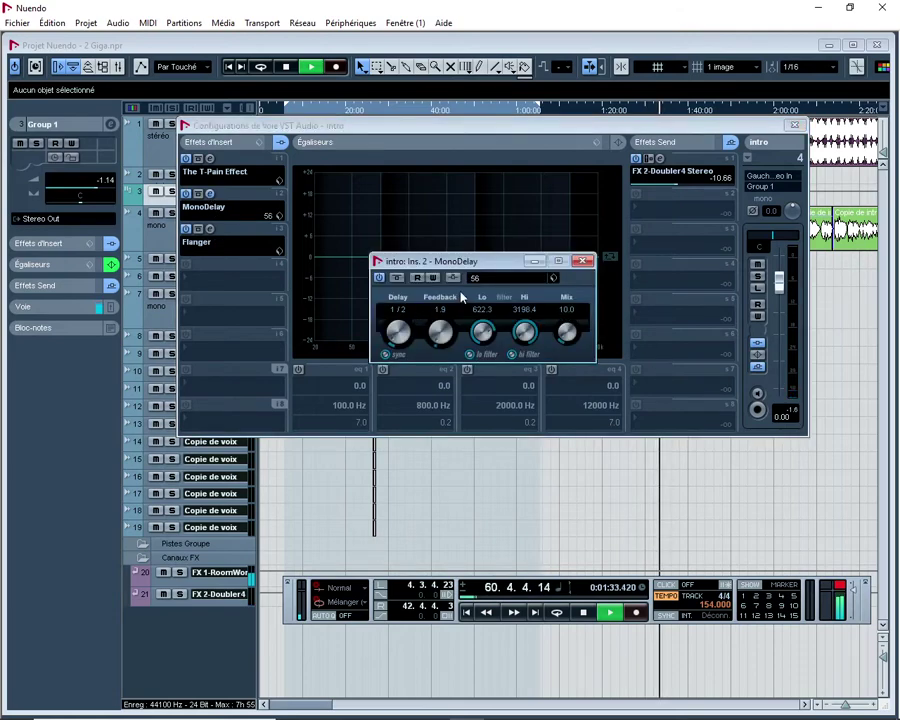
left_click(582, 263)
left_click(794, 125)
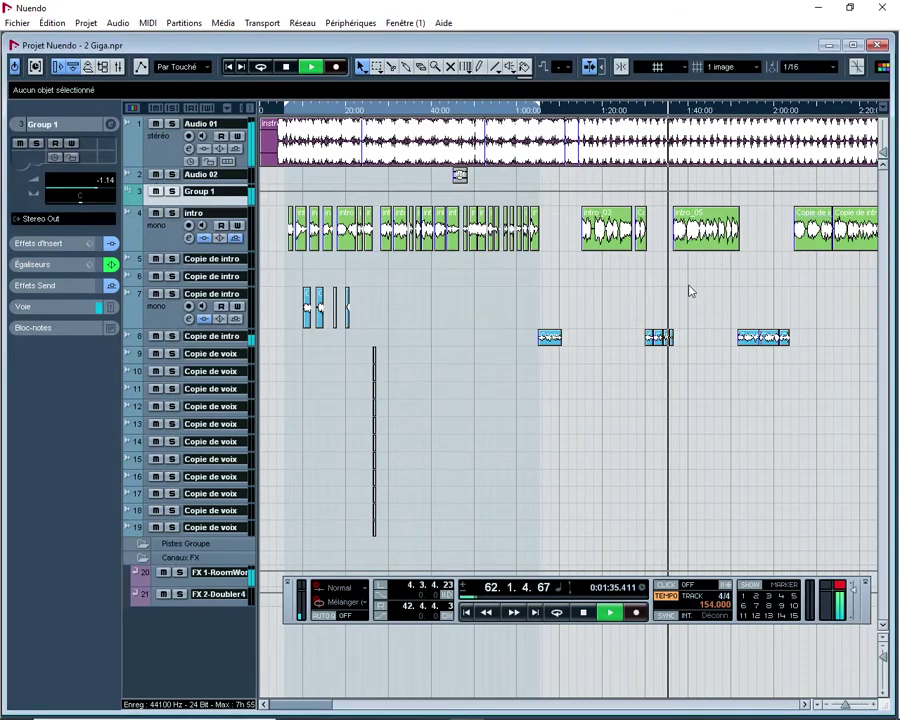
left_click(852, 46)
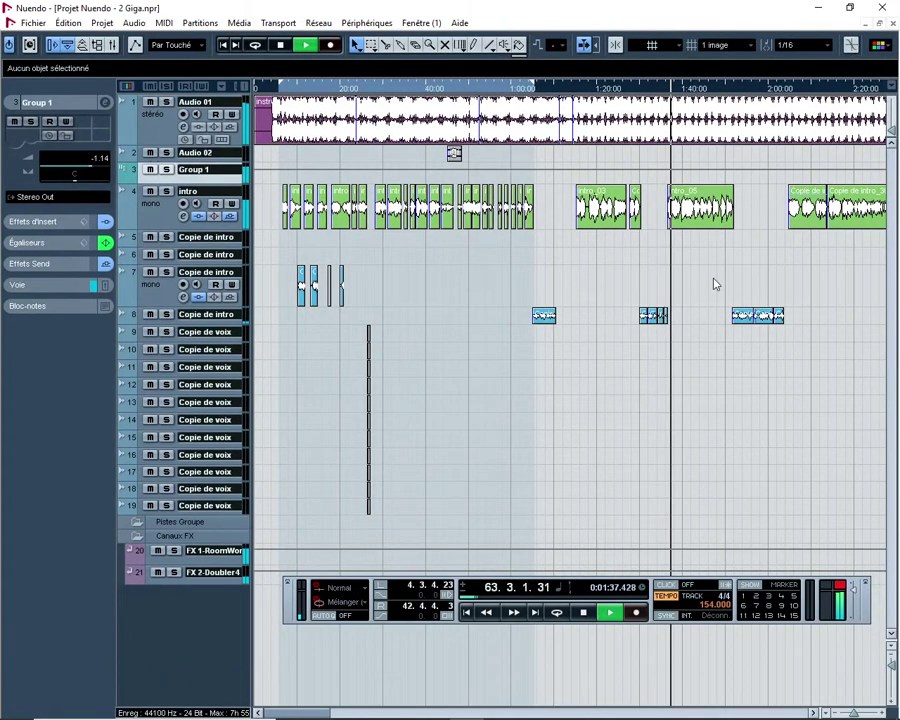
Continue playback from about 2:04, at the start of the clips following intro_05 on the intro track.
key("g")
key("g")
key("g")
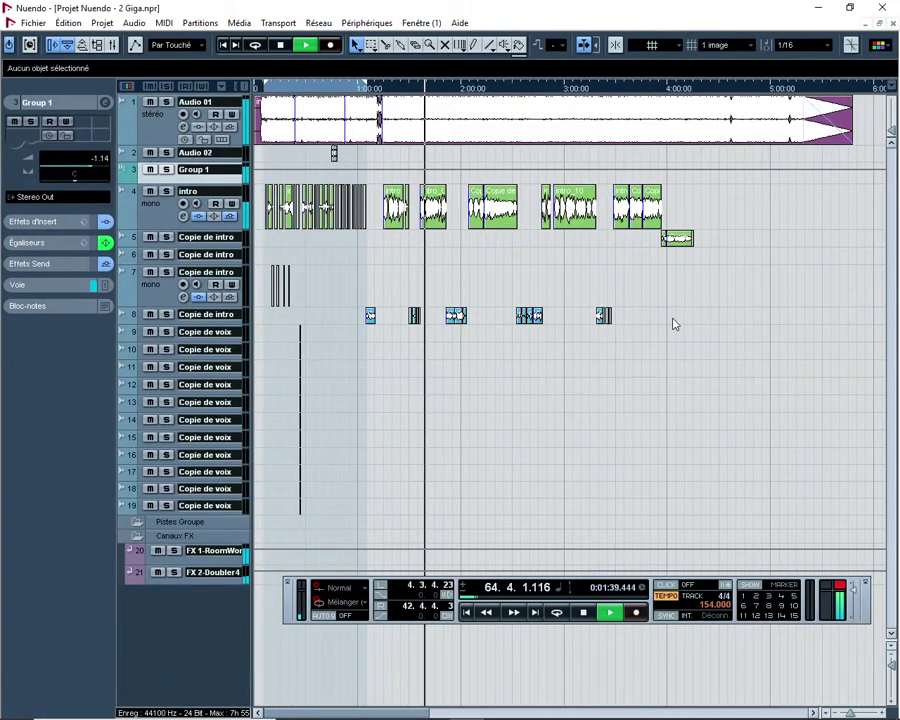
key("h")
key("h")
key("g")
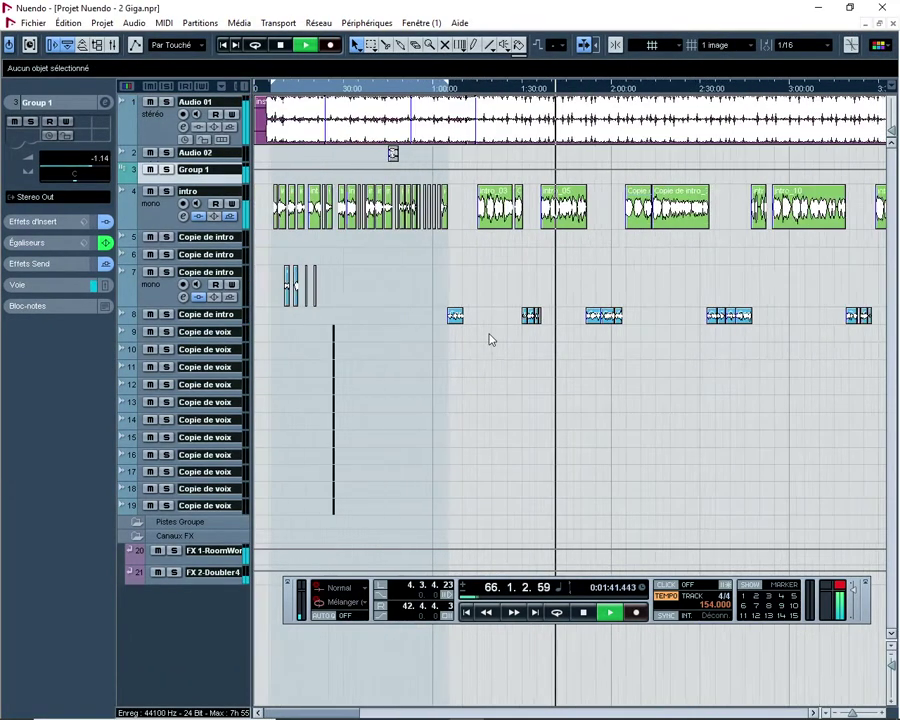
key("g")
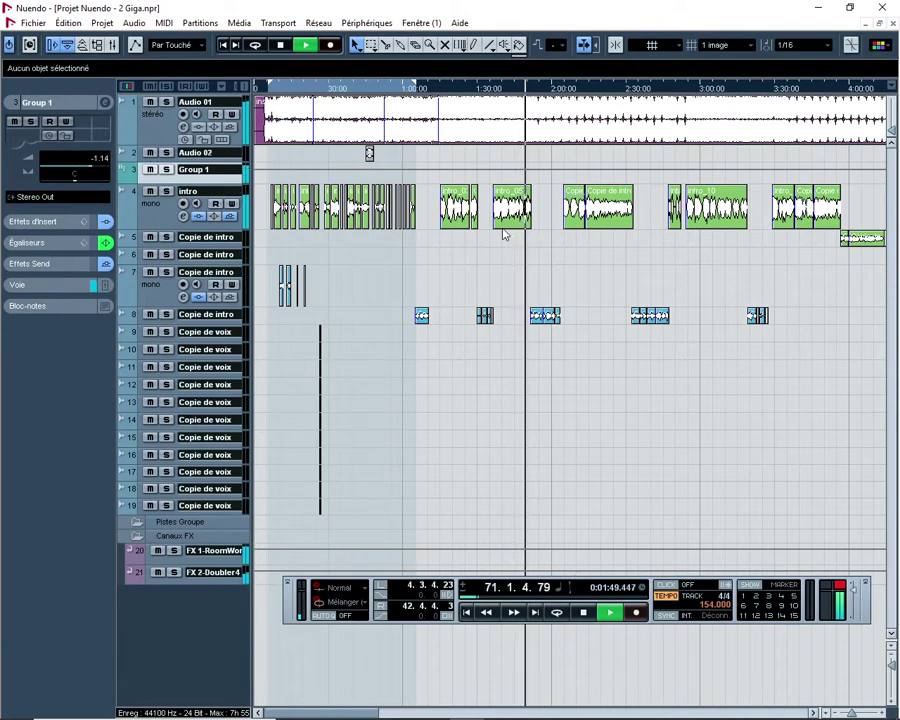
left_click(566, 90)
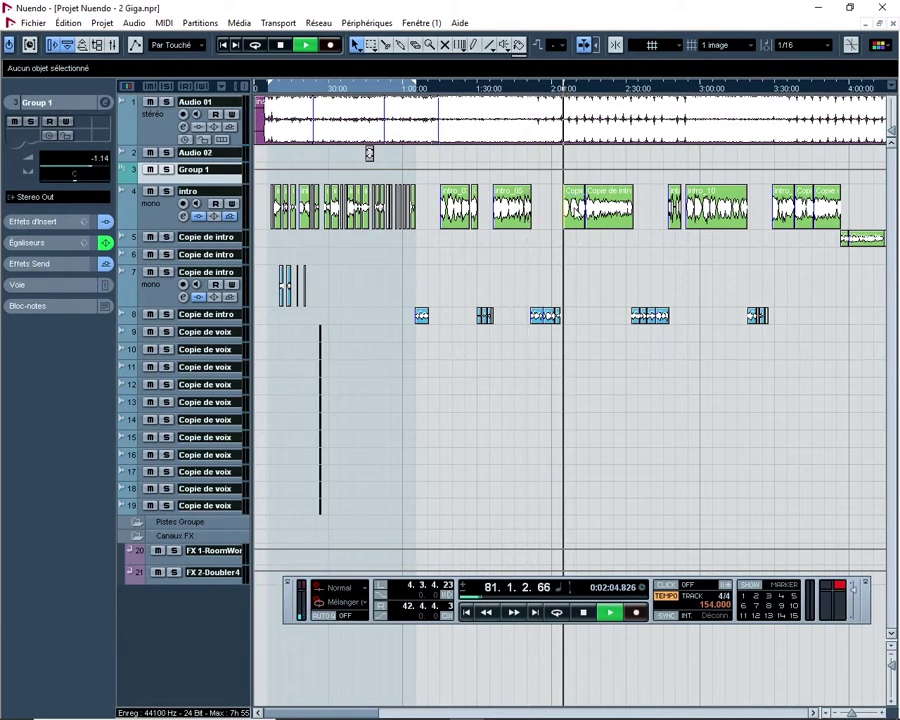
Continue playback from about 2:46, at the intro_09 clip on the intro track.
key("h")
key("h")
key("h")
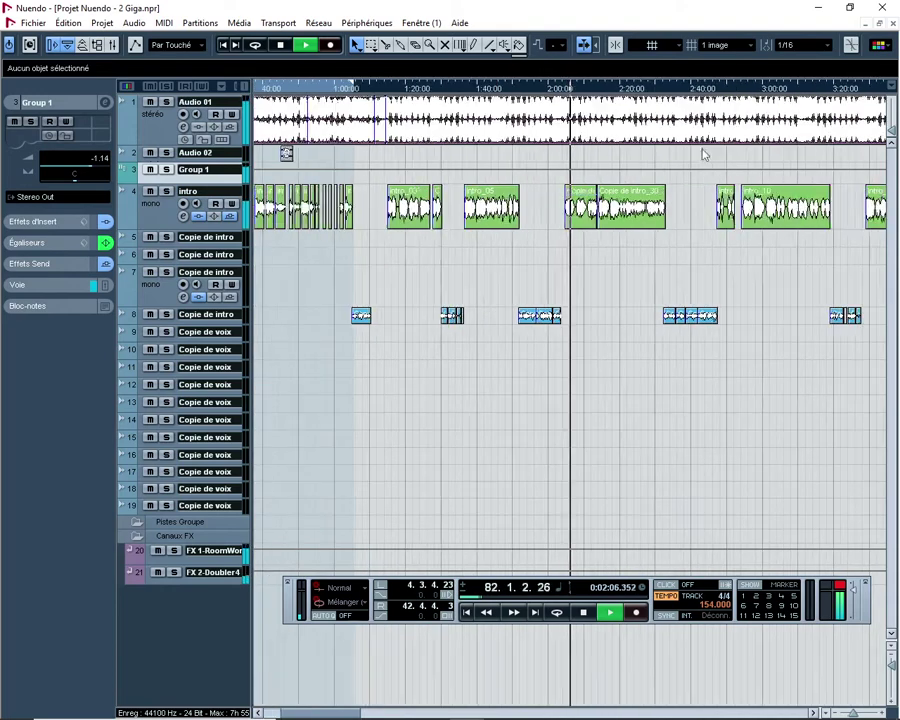
left_click(744, 89)
key("g")
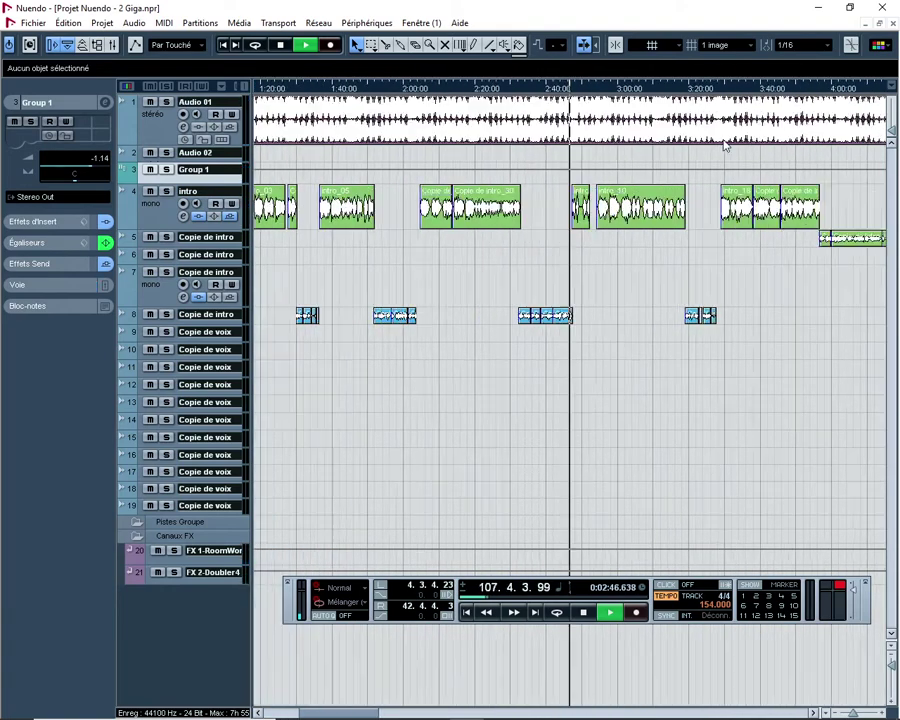
key("g")
key("h")
key("h")
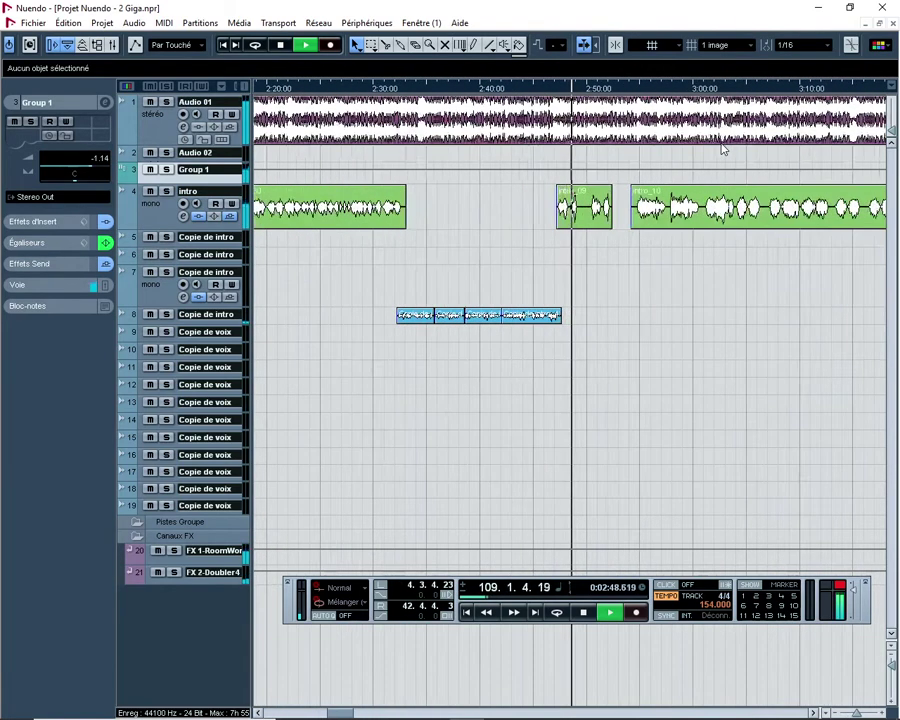
Follow playback through the intro_09 and intro_10 clips on the intro track, checking them against the whole arrangement.
key("g")
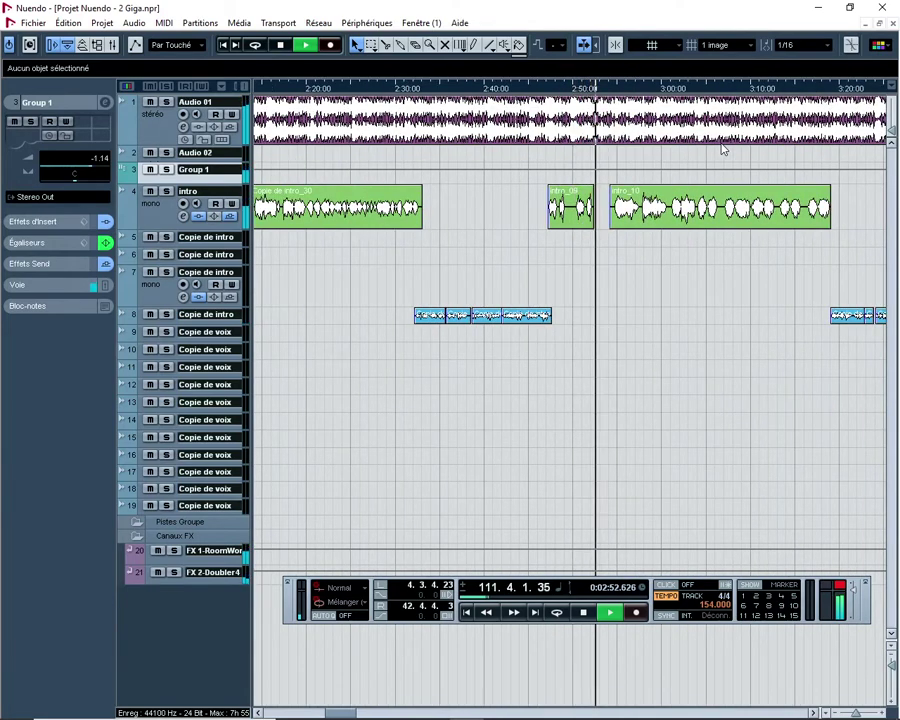
key("g")
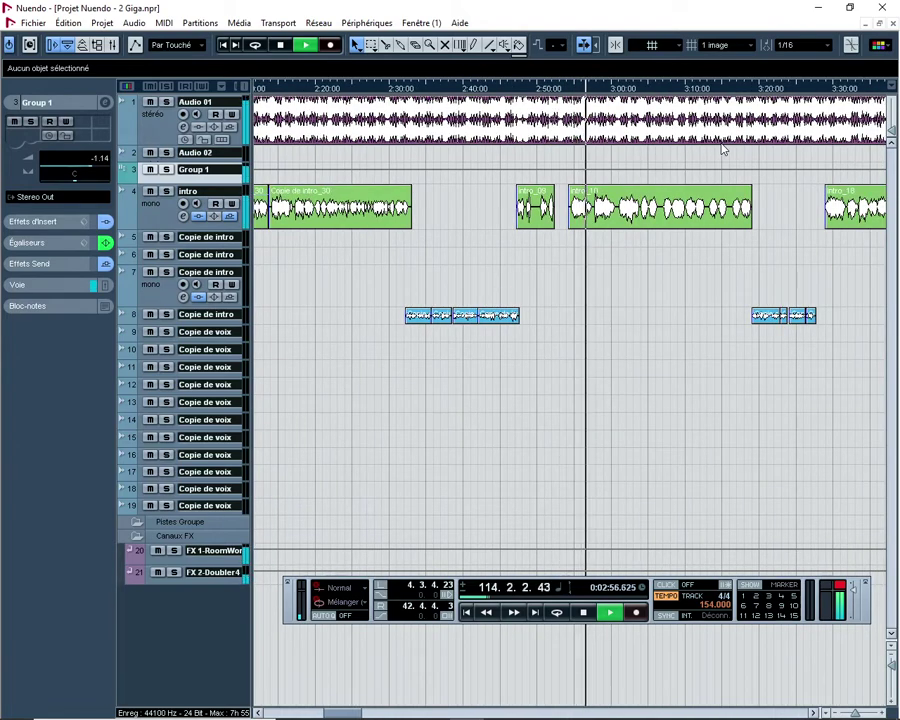
key("g")
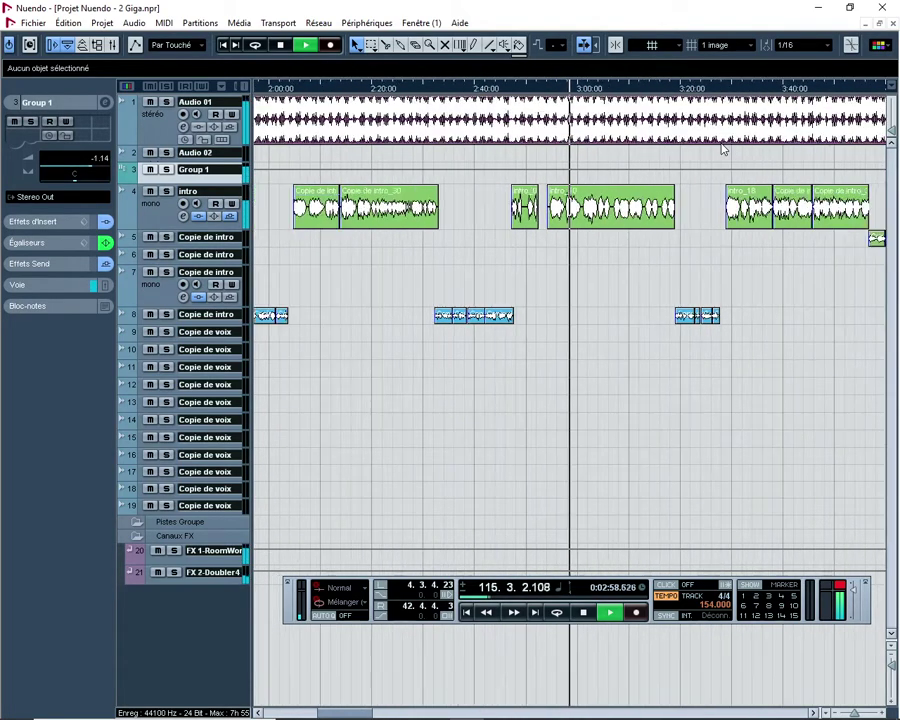
key("g")
key("h")
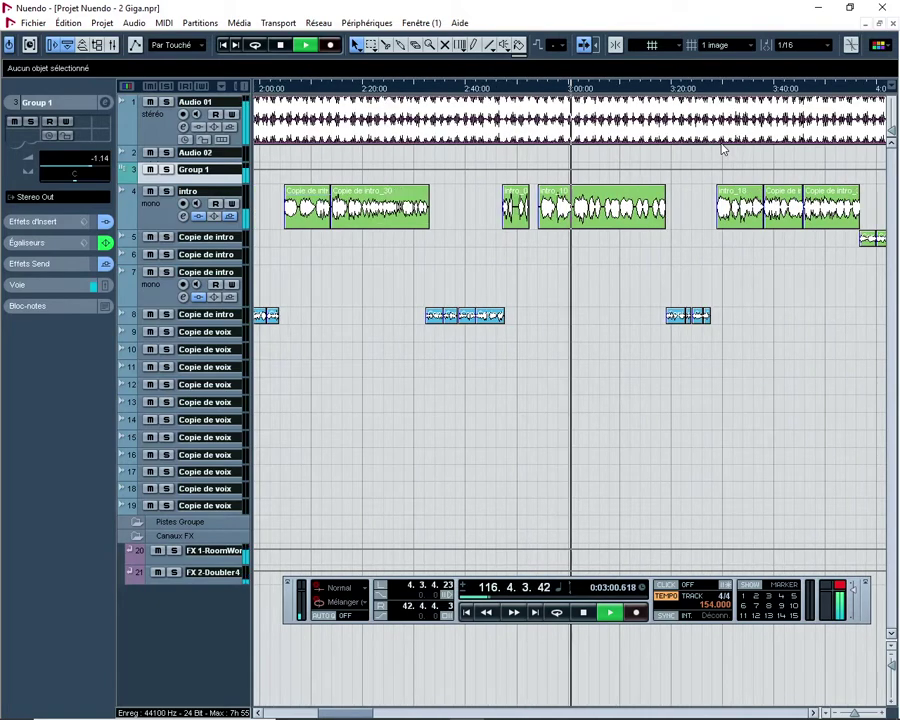
key("h")
key("g")
key("g")
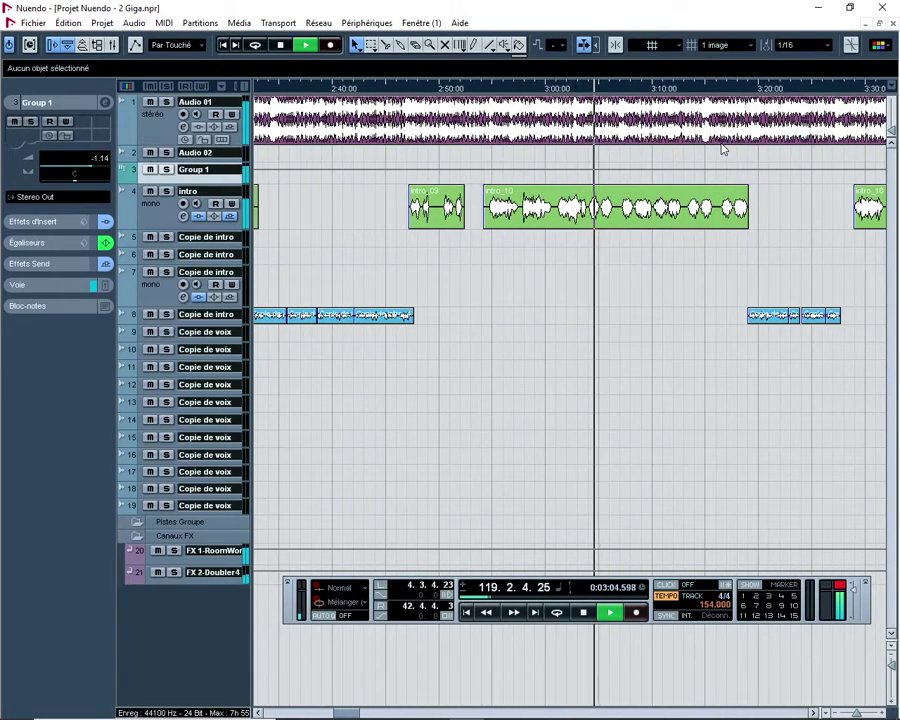
key("g")
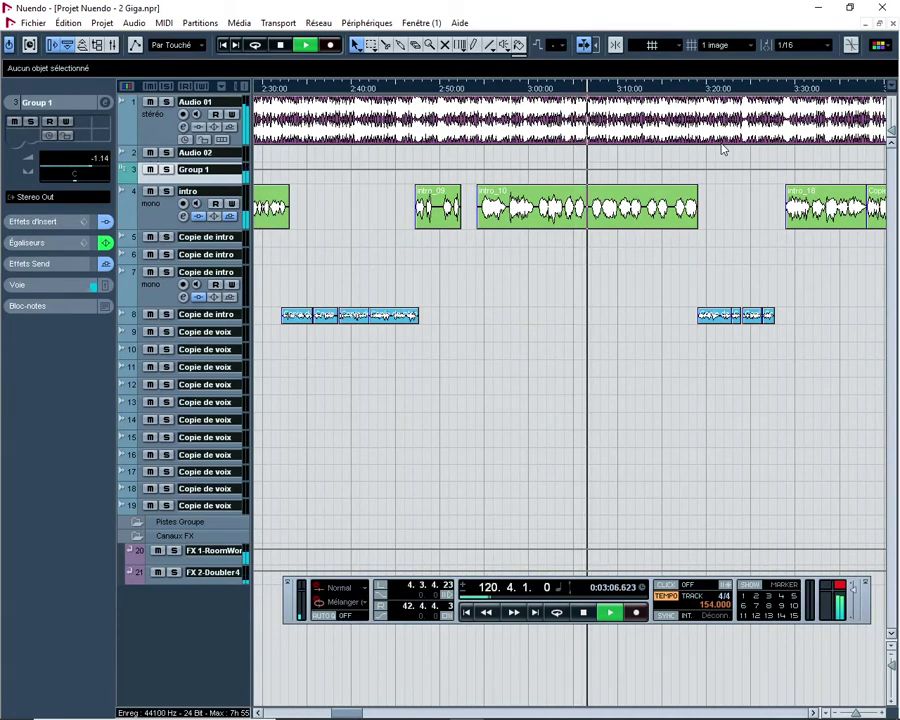
key("g")
key("g")
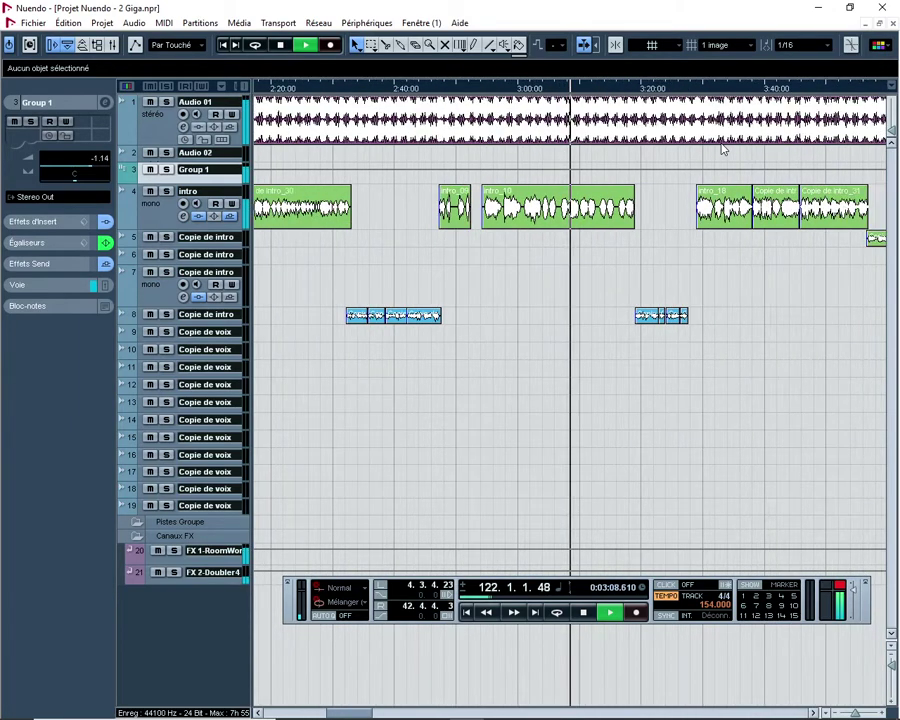
key("g")
key("g")
key("g")
key("g")
key("g")
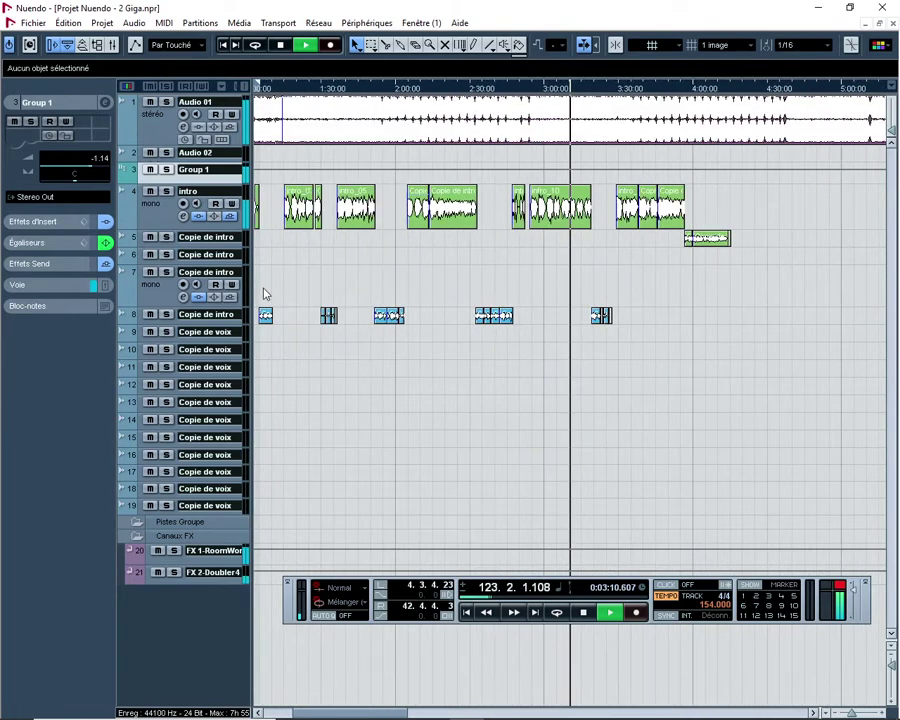
key("g")
key("g")
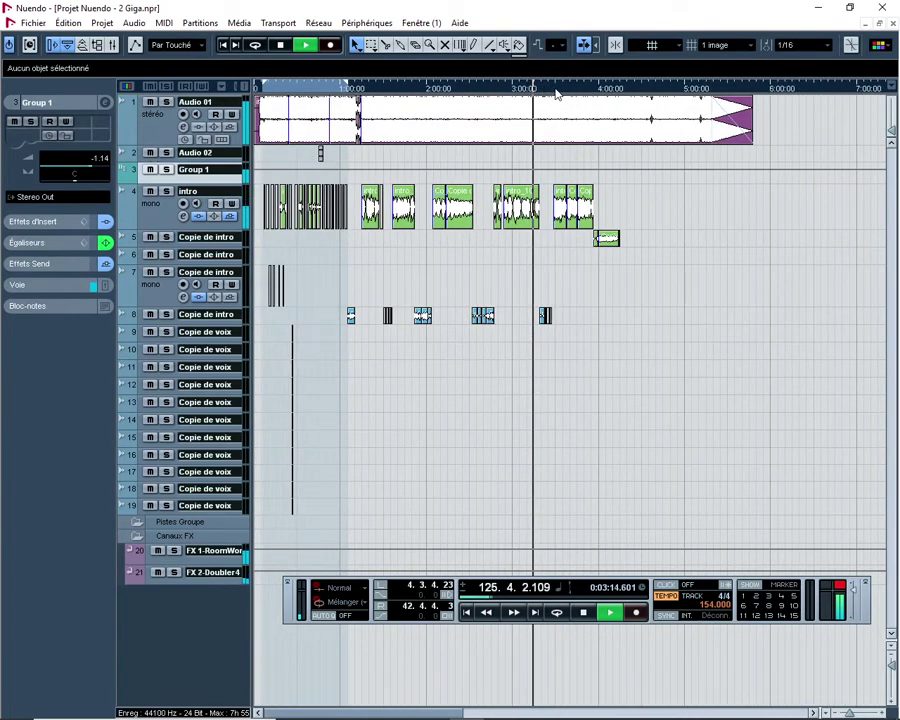
Continue playback from about 3:28, at the start of the intro_18 clip on the intro track.
key("h")
key("h")
key("h")
key("h")
key("h")
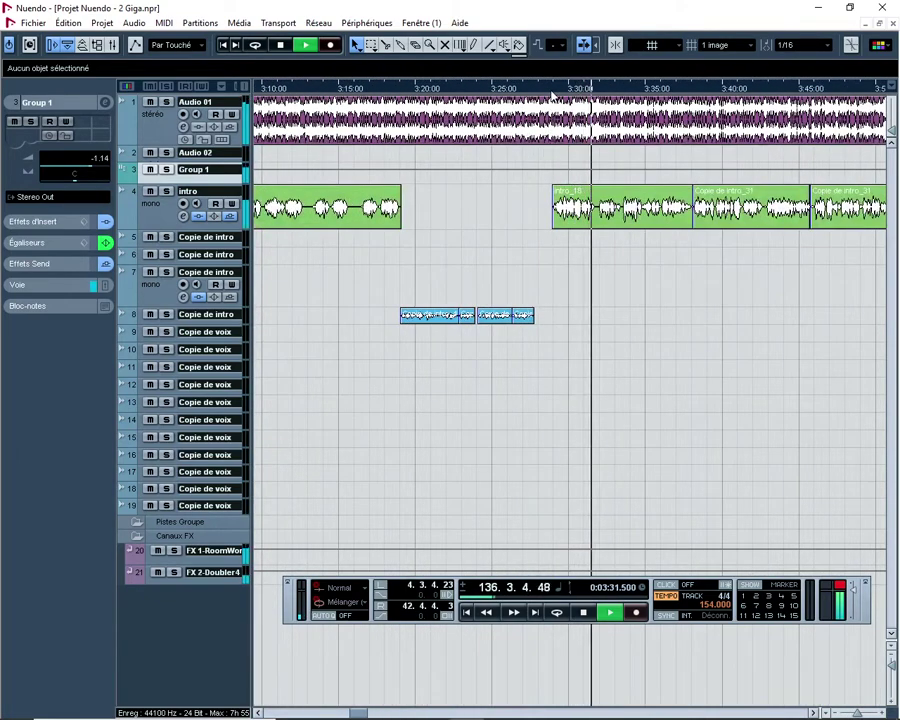
left_click(550, 89)
Examine the settings of Group 1's first two insert effects, FabFilter Pro-Q and StudioEQ.
key("g")
key("g")
key("g")
key("g")
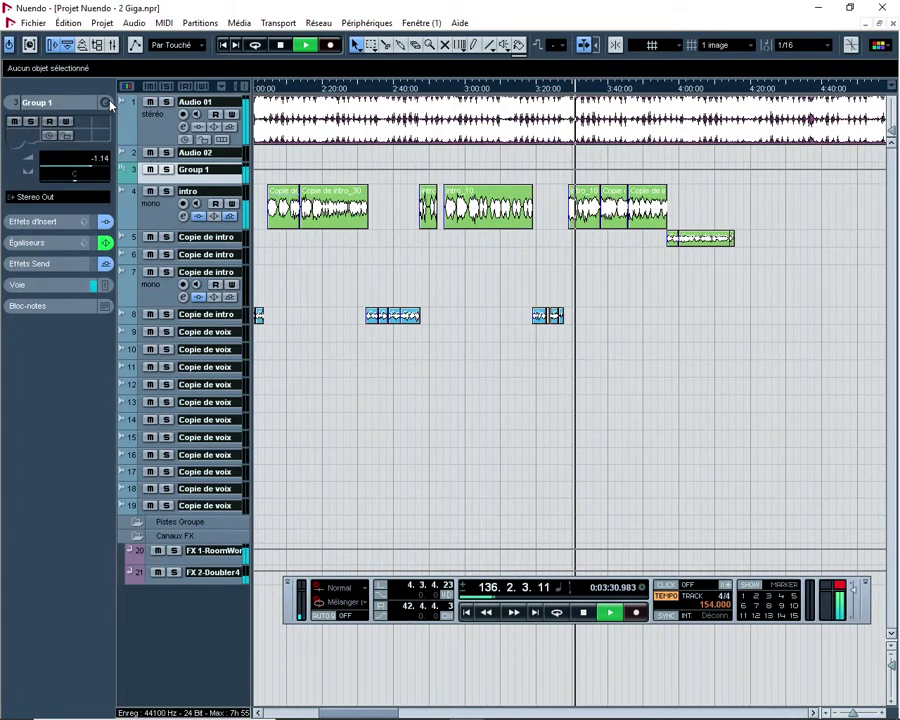
left_click(105, 102)
left_click(209, 159)
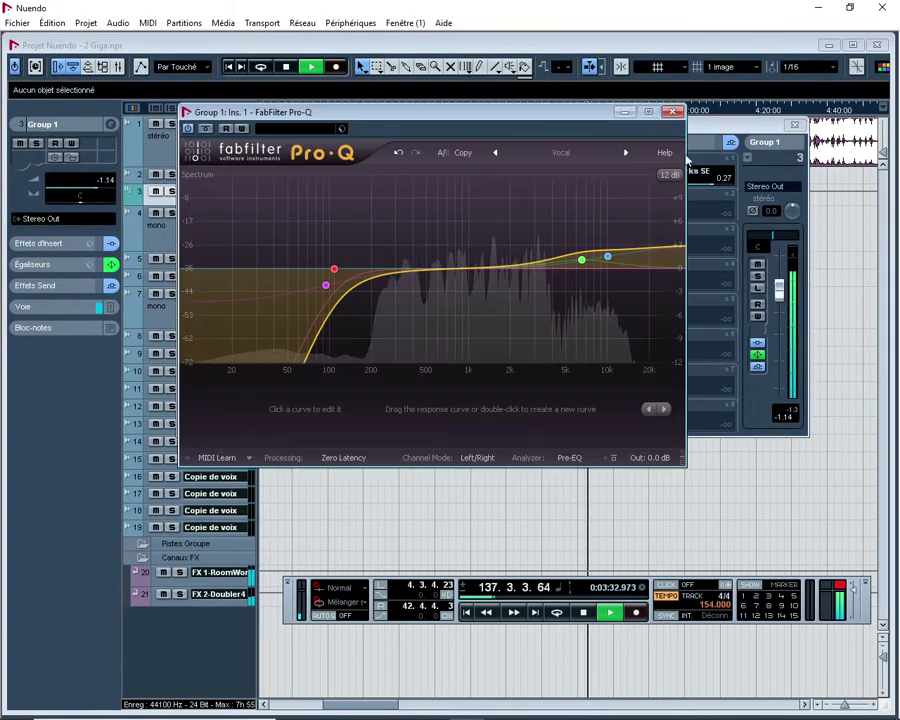
left_click(674, 113)
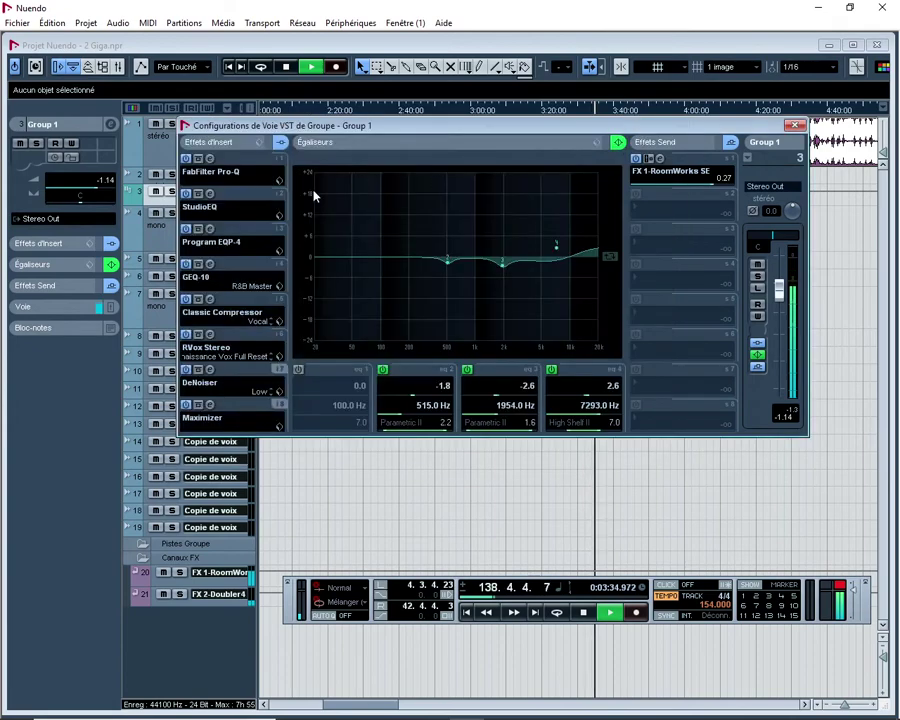
left_click(208, 198)
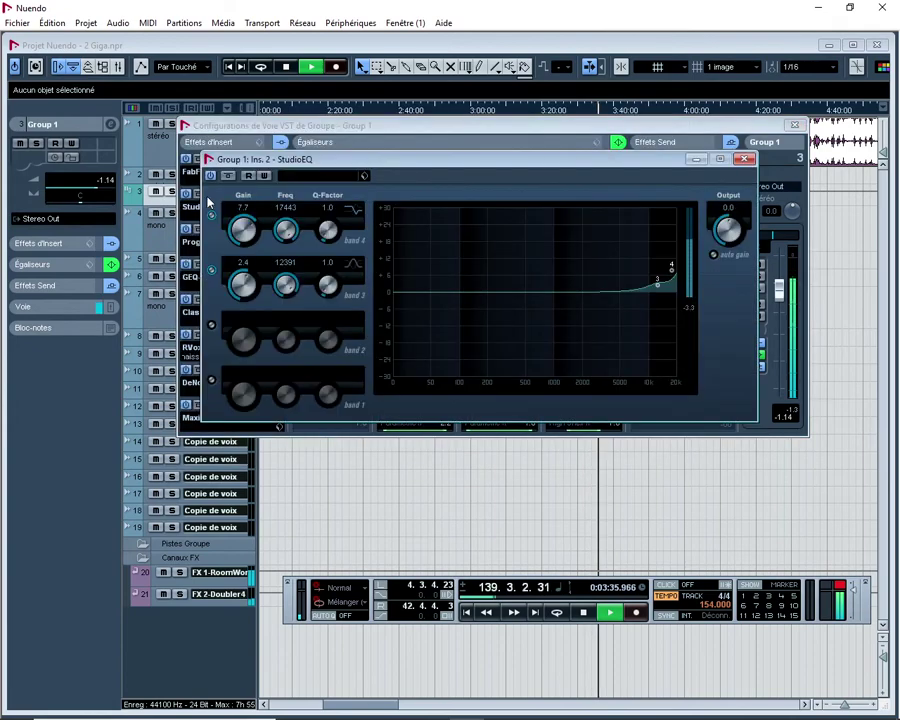
left_click(741, 160)
Examine Group 1's Program EQP-4 and GEQ-10 insert effects.
left_click(207, 237)
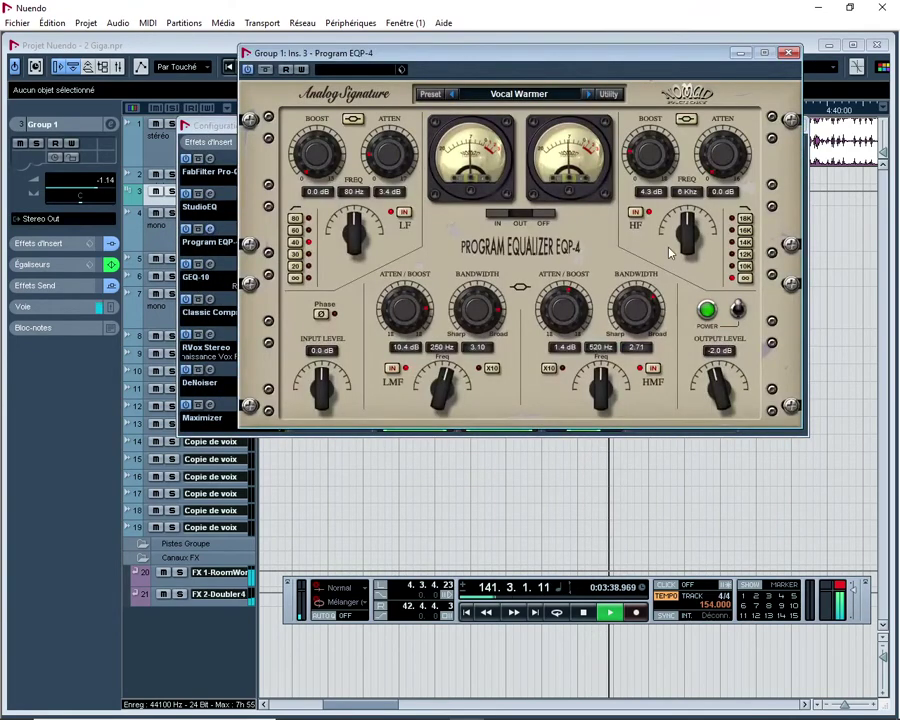
left_click_drag(711, 60, 715, 312)
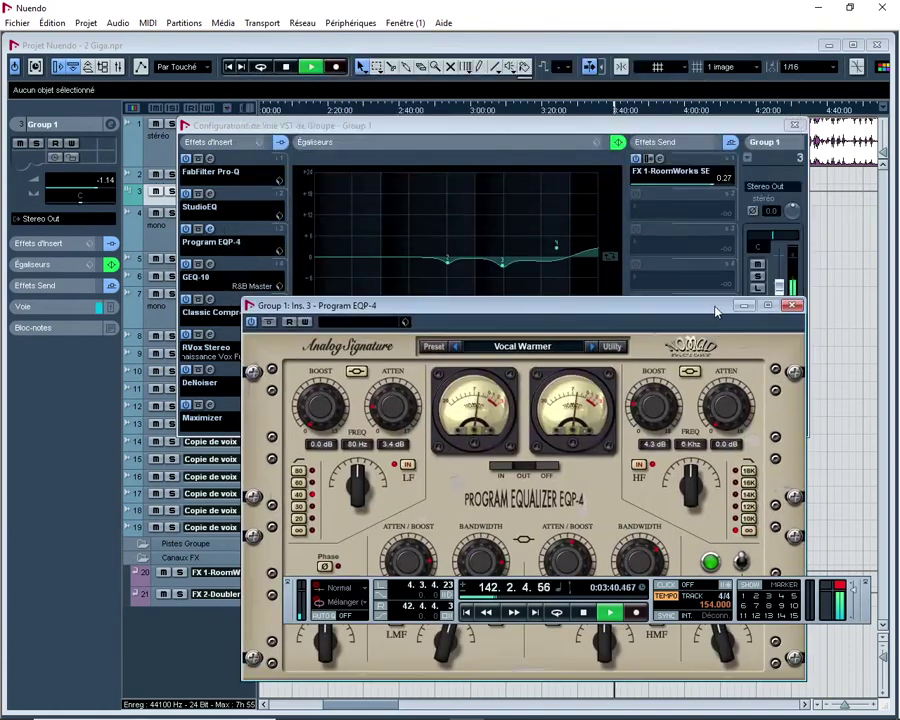
left_click(791, 306)
left_click(209, 264)
left_click(209, 264)
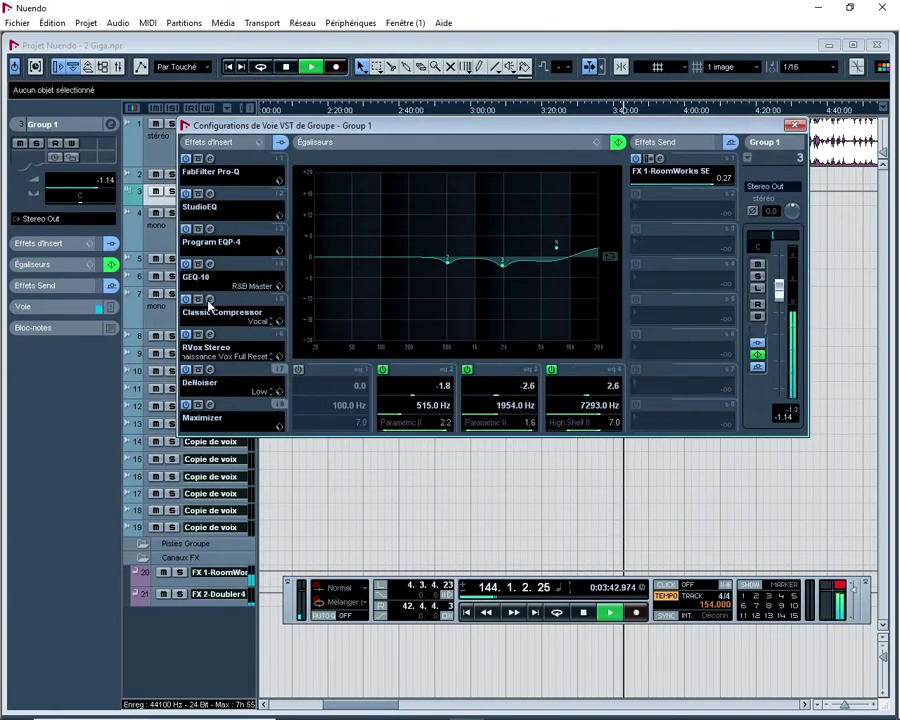
Examine Group 1's Classic Compressor, RVox Stereo, DeNoiser and Maximizer inserts, then return to the full project view.
left_click(209, 298)
left_click(209, 298)
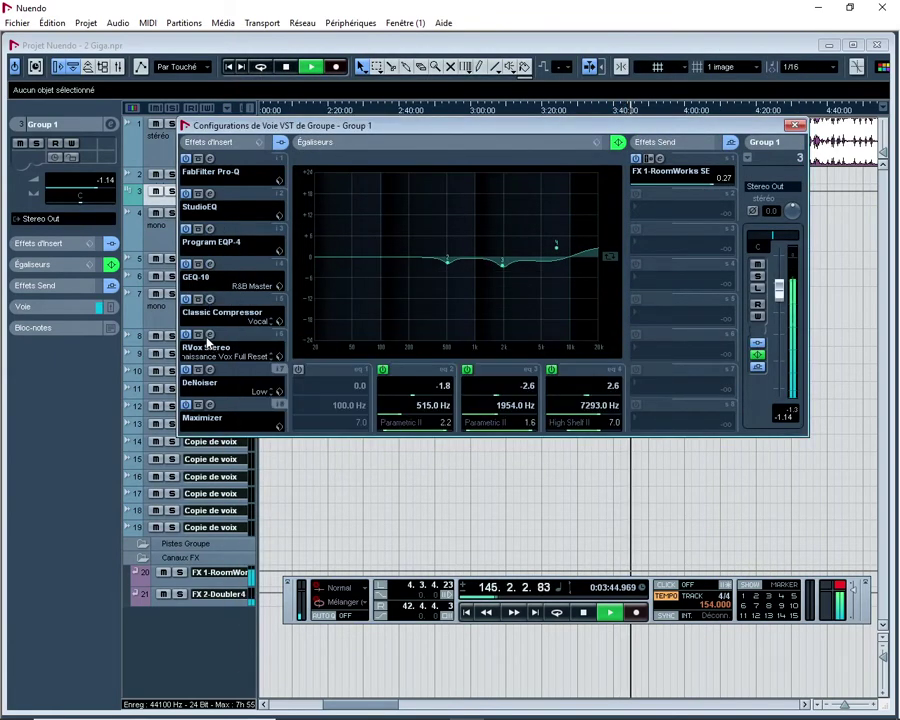
left_click(210, 334)
left_click(210, 334)
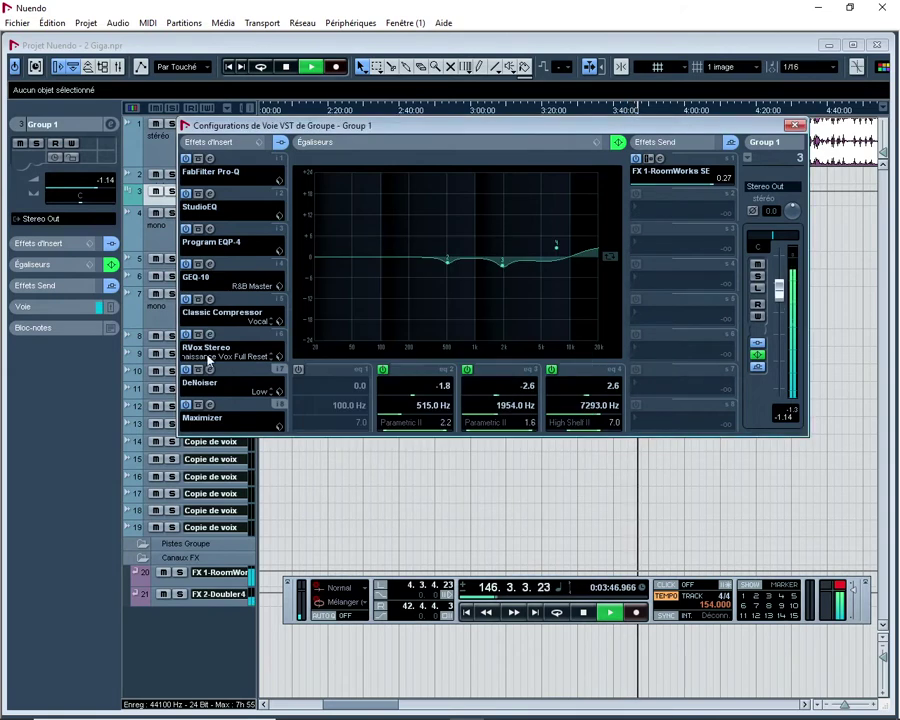
left_click(210, 369)
left_click(210, 369)
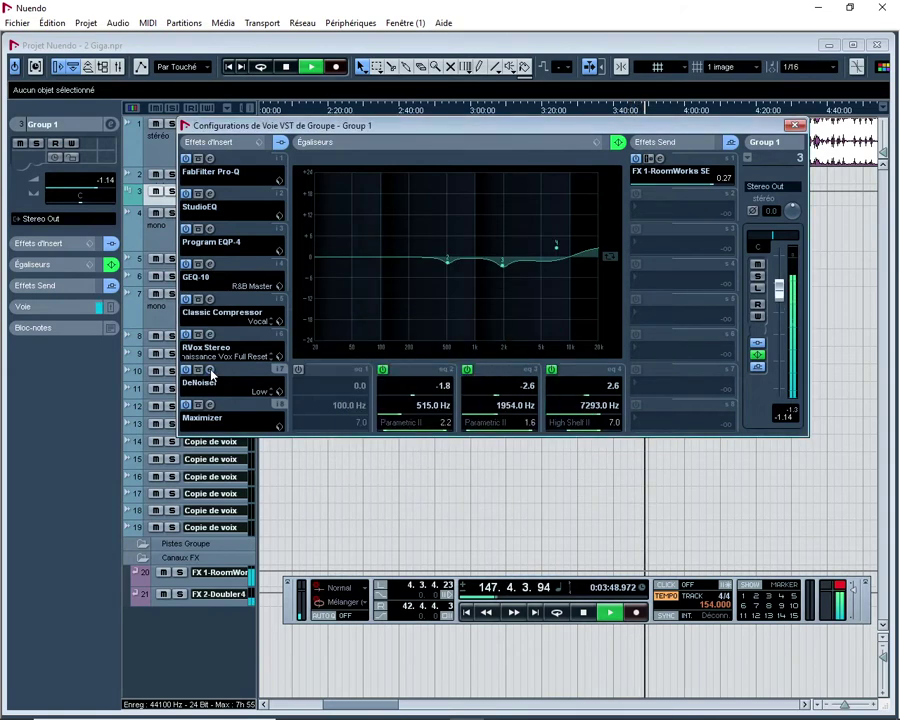
left_click(210, 405)
left_click(210, 405)
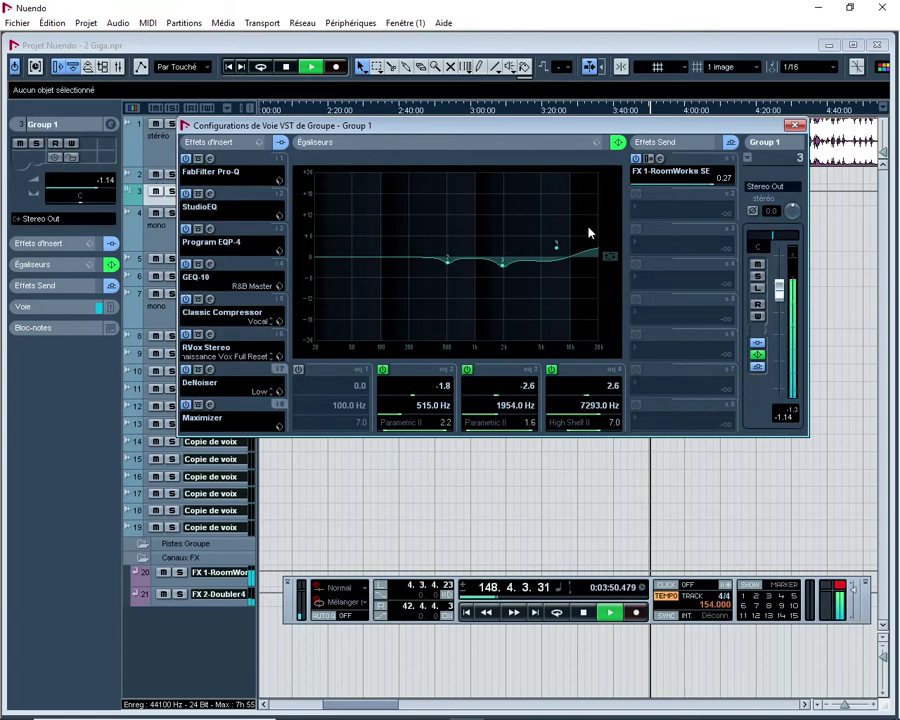
left_click(794, 126)
left_click(852, 45)
Examine the transition at about 3:57 from the intro track's last clip to the clips on track 5.
key("g")
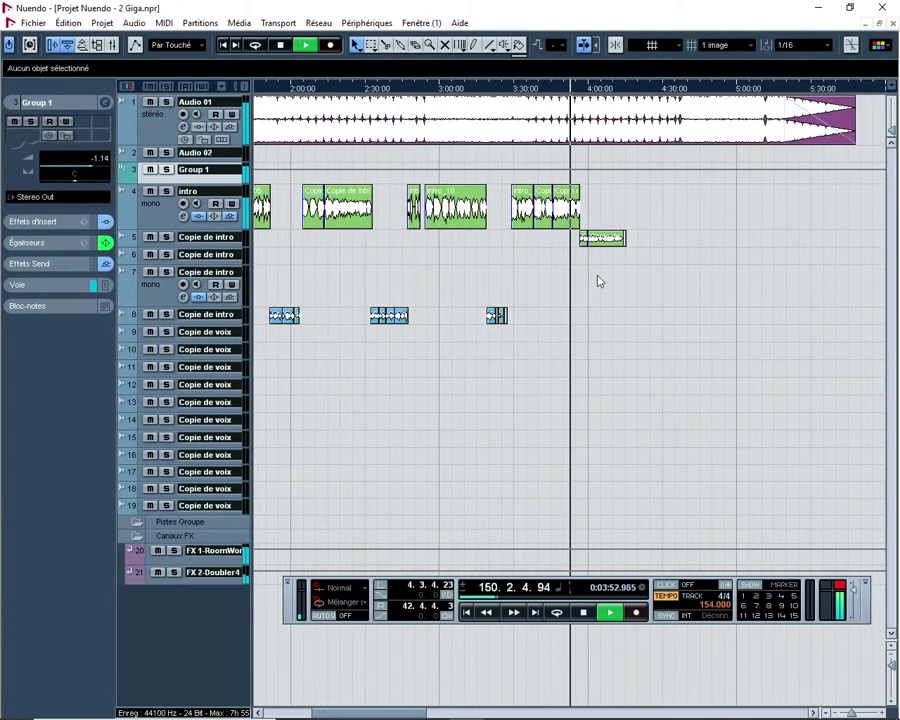
key("g")
key("g")
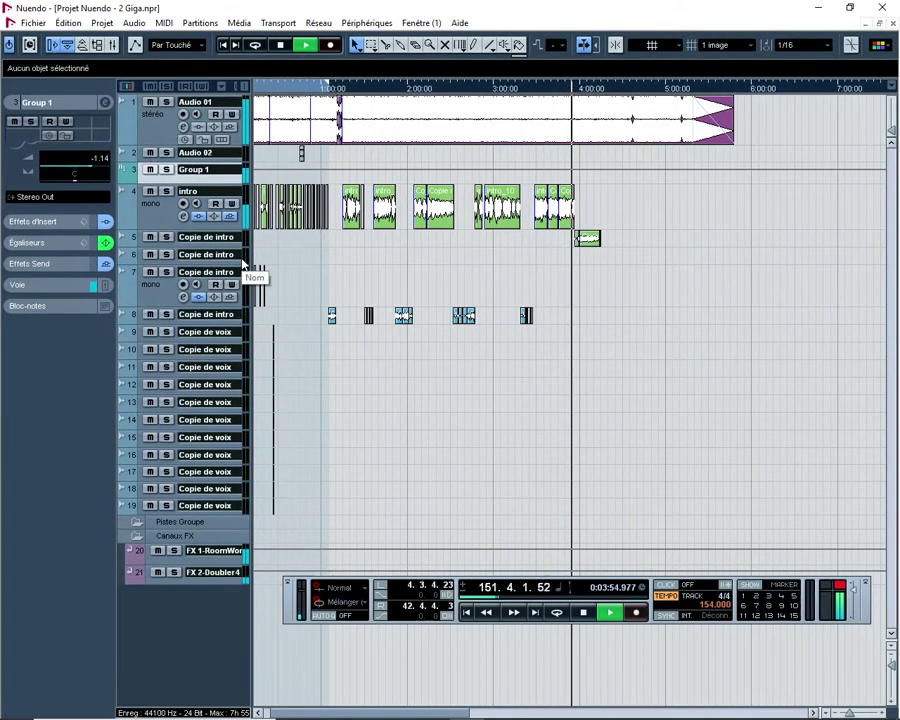
key("h")
key("h")
key("h")
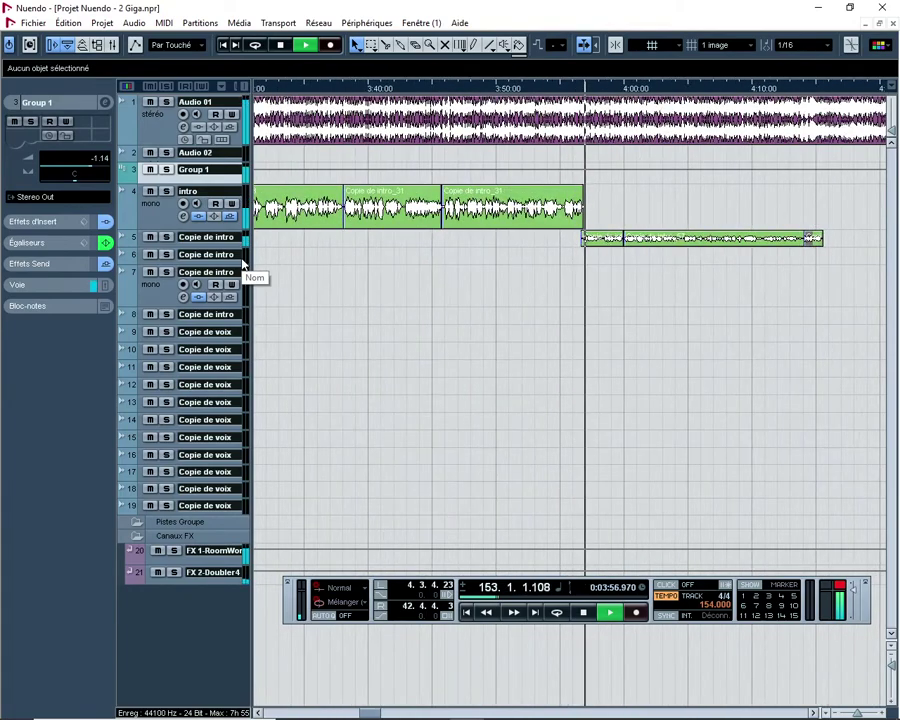
key("h")
key("h")
key("h")
key("h")
key("h")
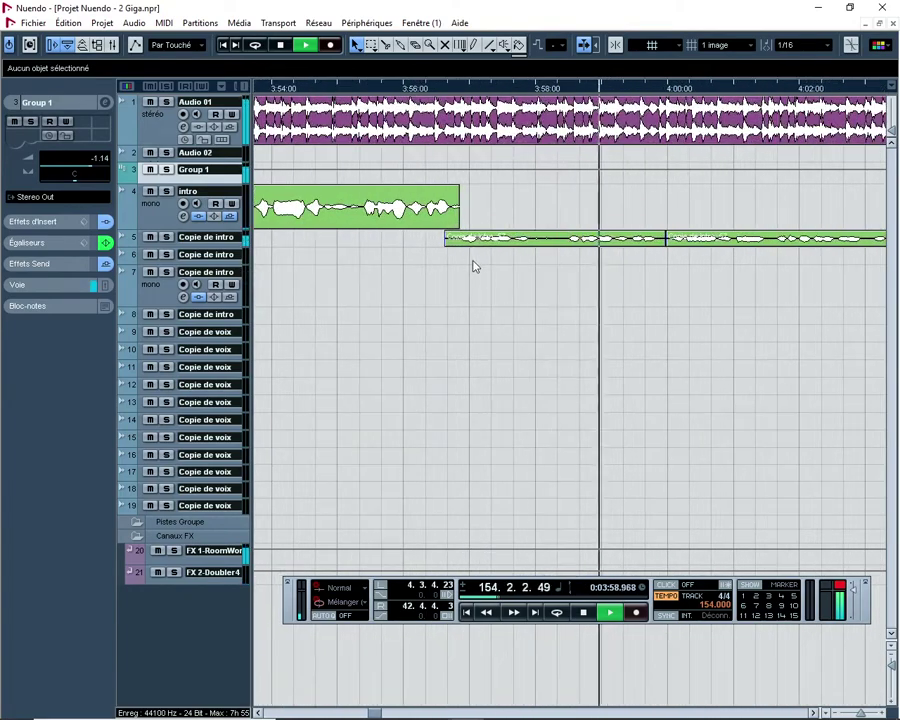
Restart playback from the left locator, at the beginning of the intro vocals.
key("g")
key("g")
key("g")
key("g")
key("g")
key("g")
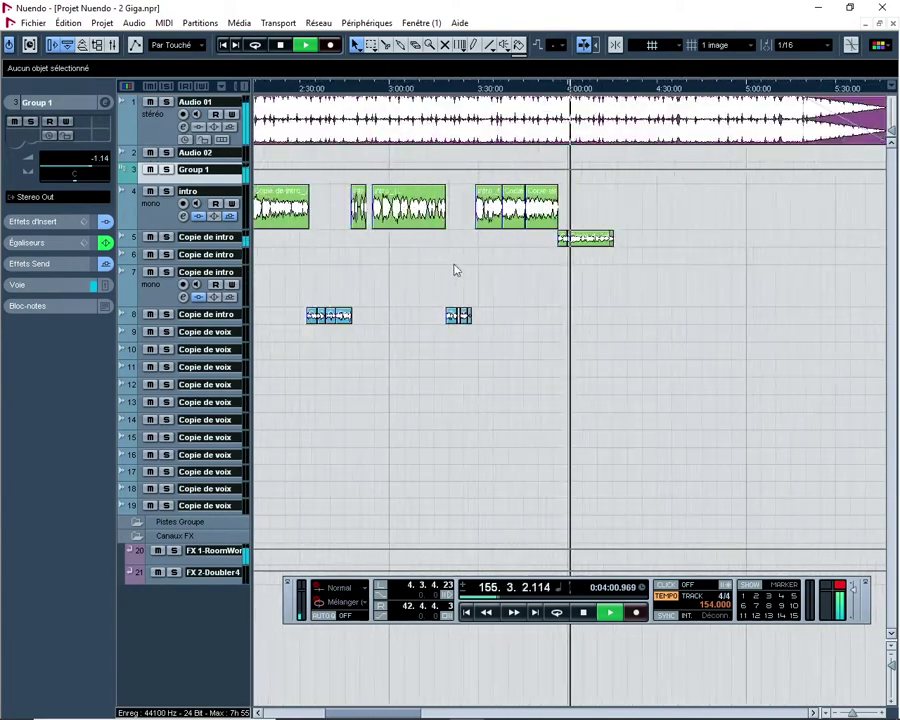
key("g")
key("g")
key("g")
key("g")
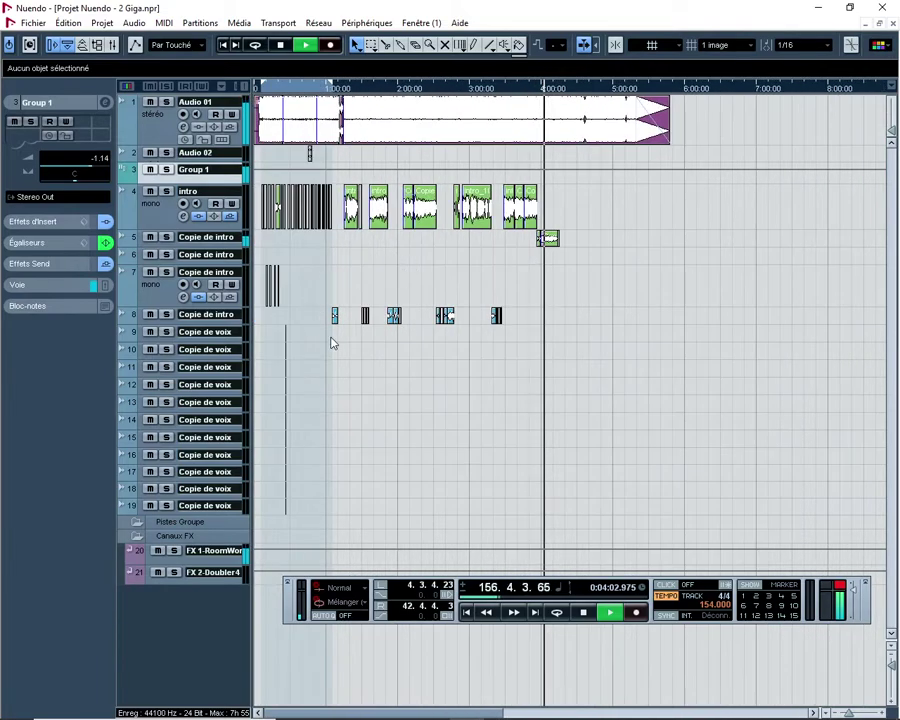
left_click(876, 713)
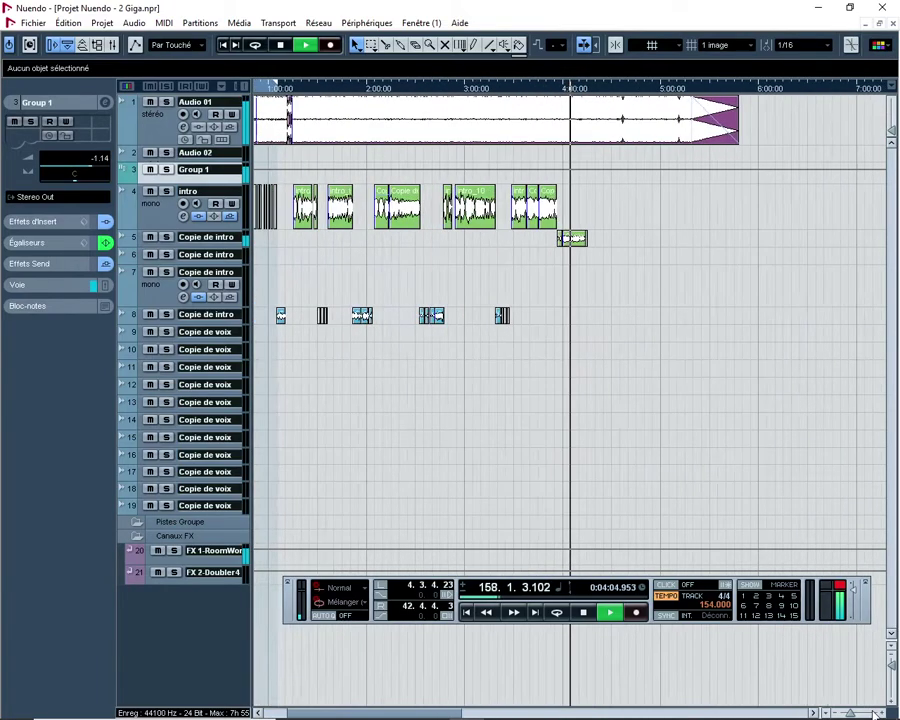
left_click(876, 713)
left_click_drag(358, 713, 308, 713)
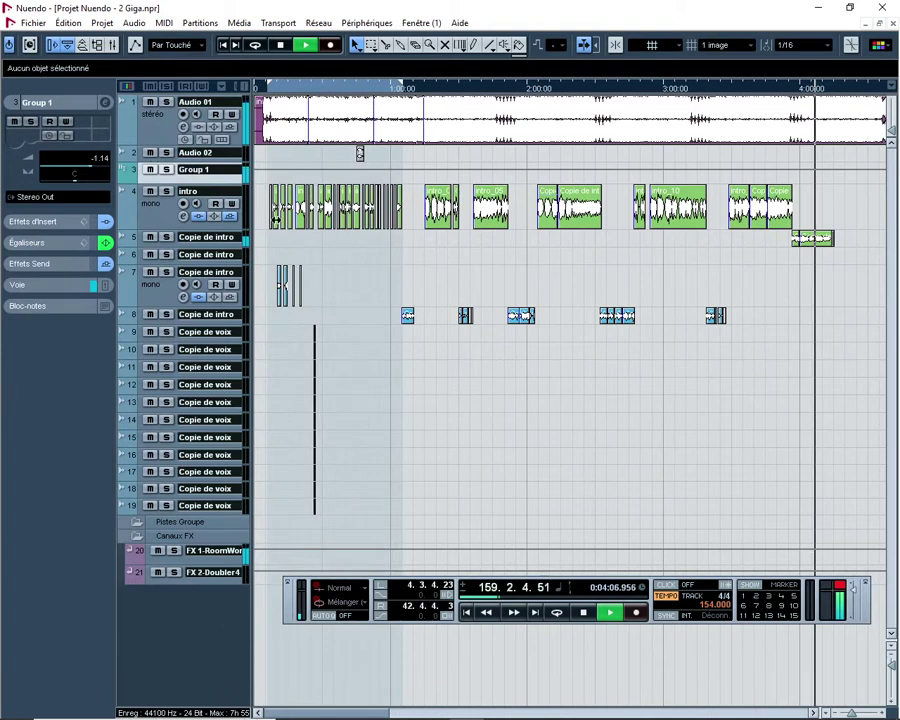
key("KP_1")
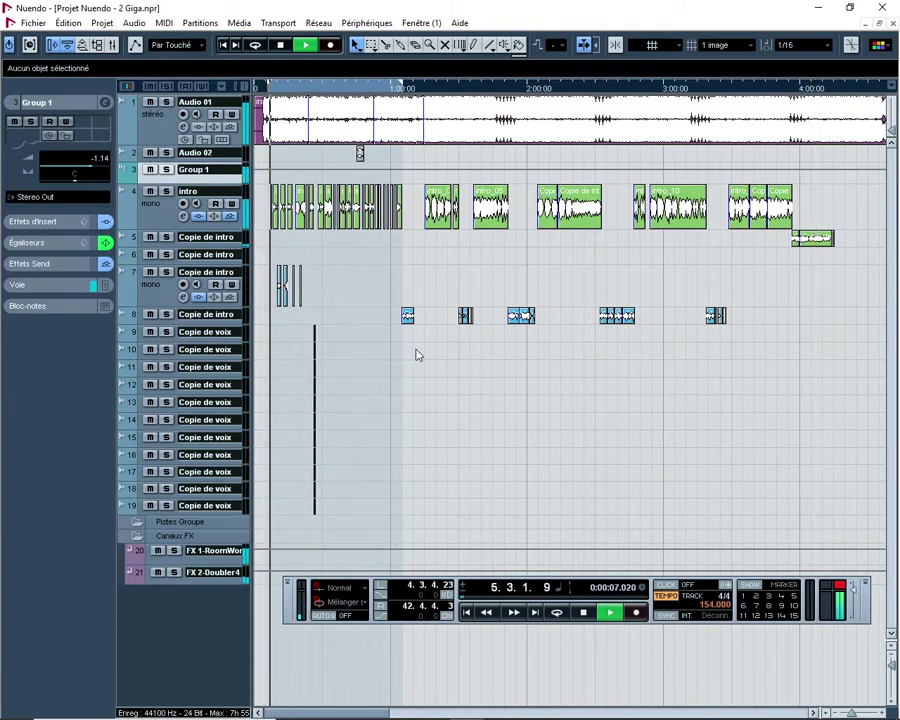
Examine the RoomWorks SE reverb settings on Group 1's FX 1 send.
key("h")
key("h")
key("h")
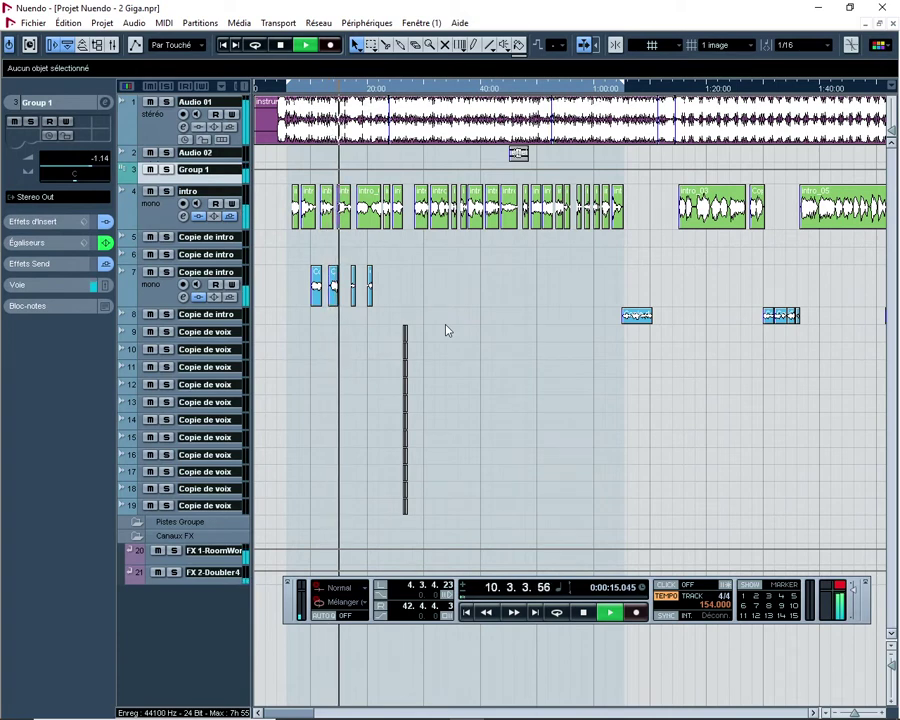
left_click(105, 104)
left_click(660, 159)
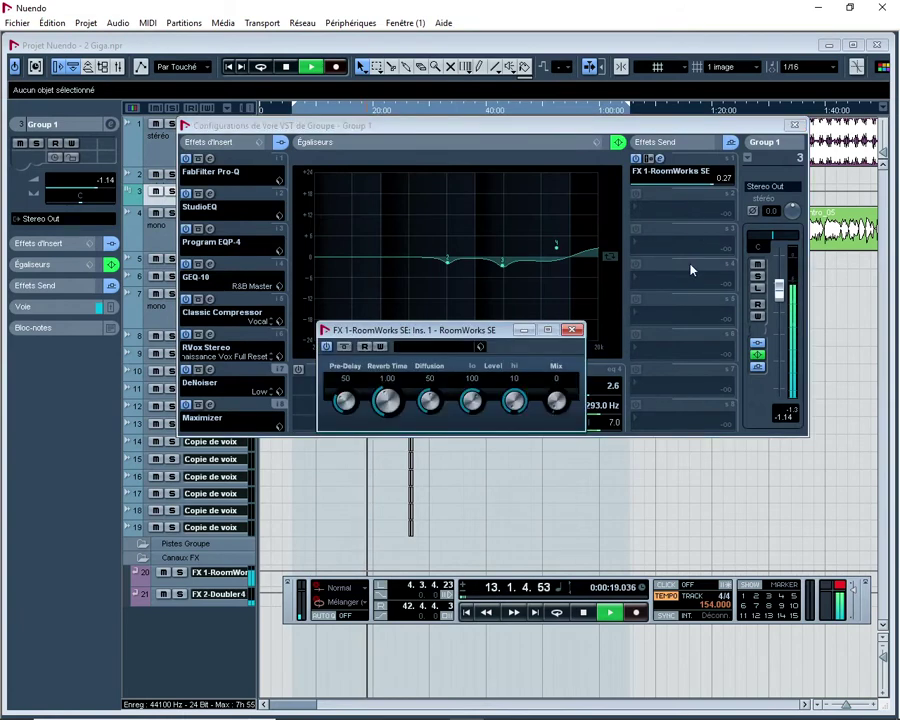
left_click(571, 331)
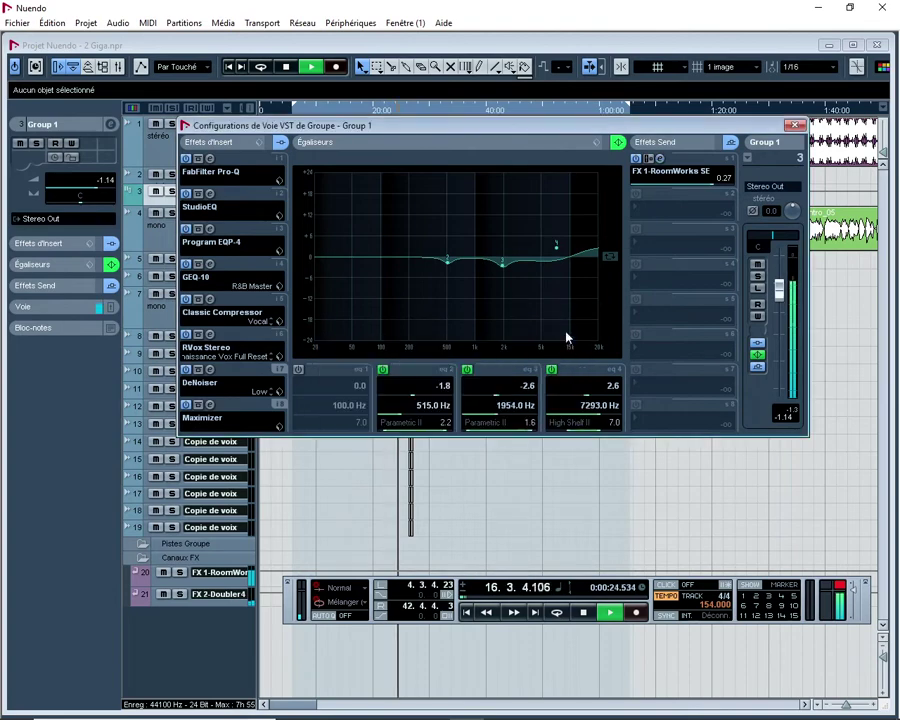
left_click(795, 125)
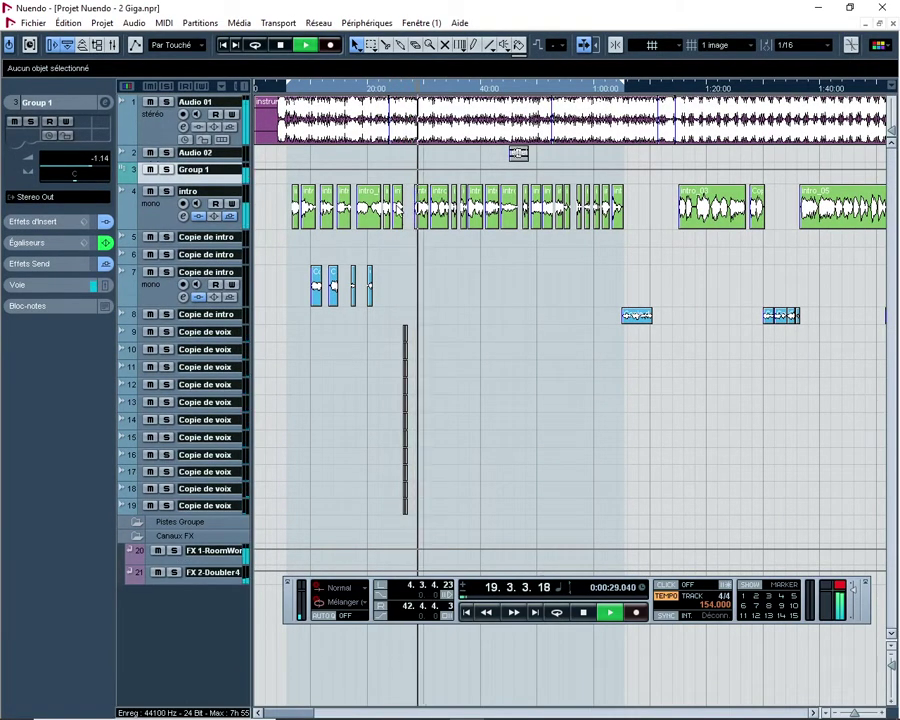
Examine the waveform of the intro track's clip at about 0:25 in the sample editor and return to the project view.
double_click(399, 218)
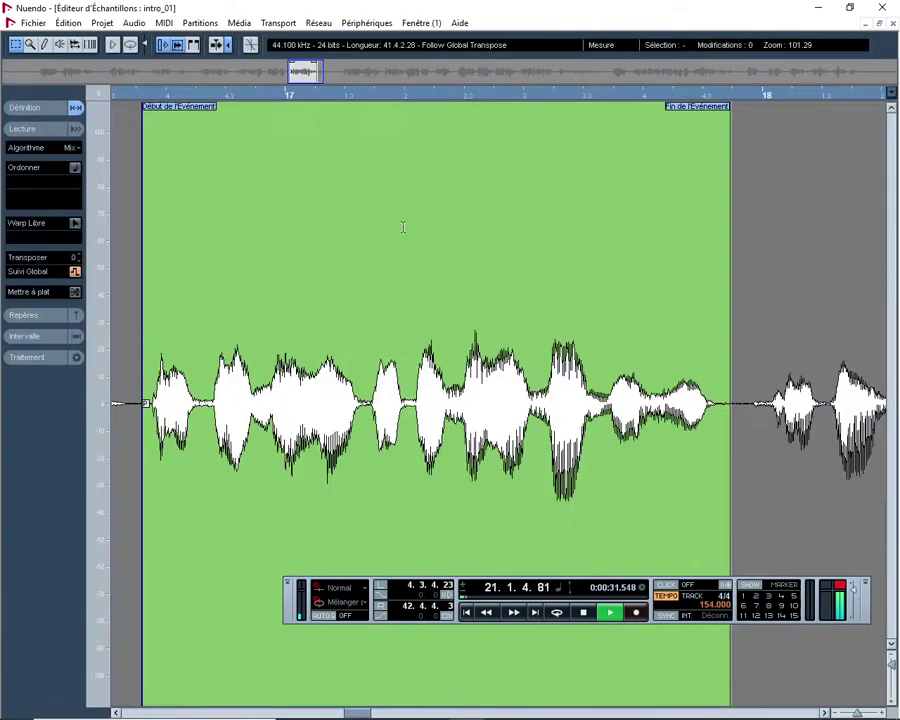
left_click(892, 26)
left_click(512, 408)
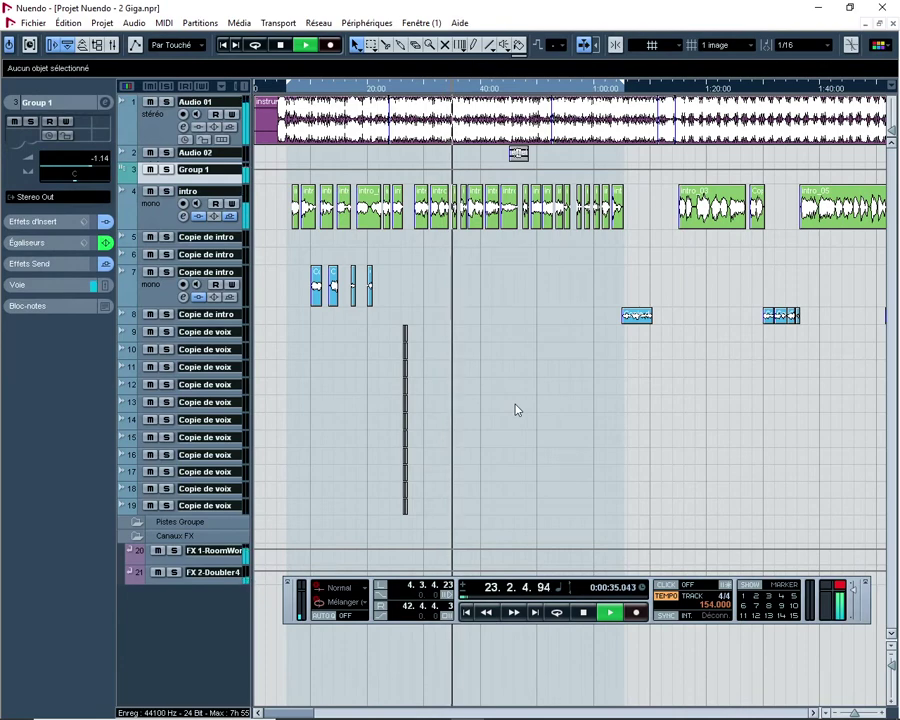
Bypass The T-Pain Effect, MonoDelay and Flanger inserts on the intro track.
left_click(183, 216)
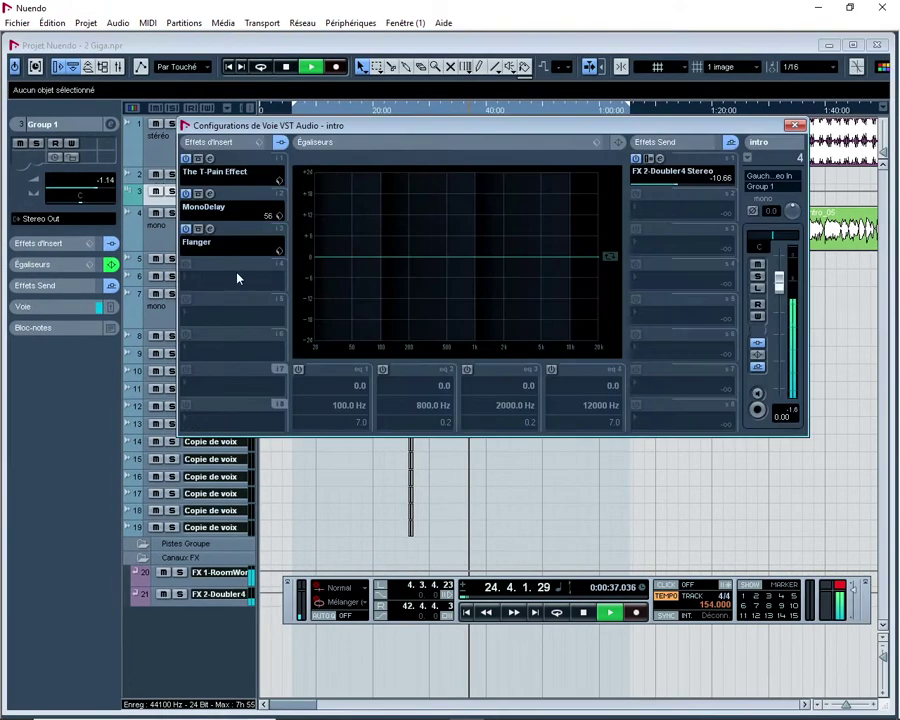
left_click(795, 126)
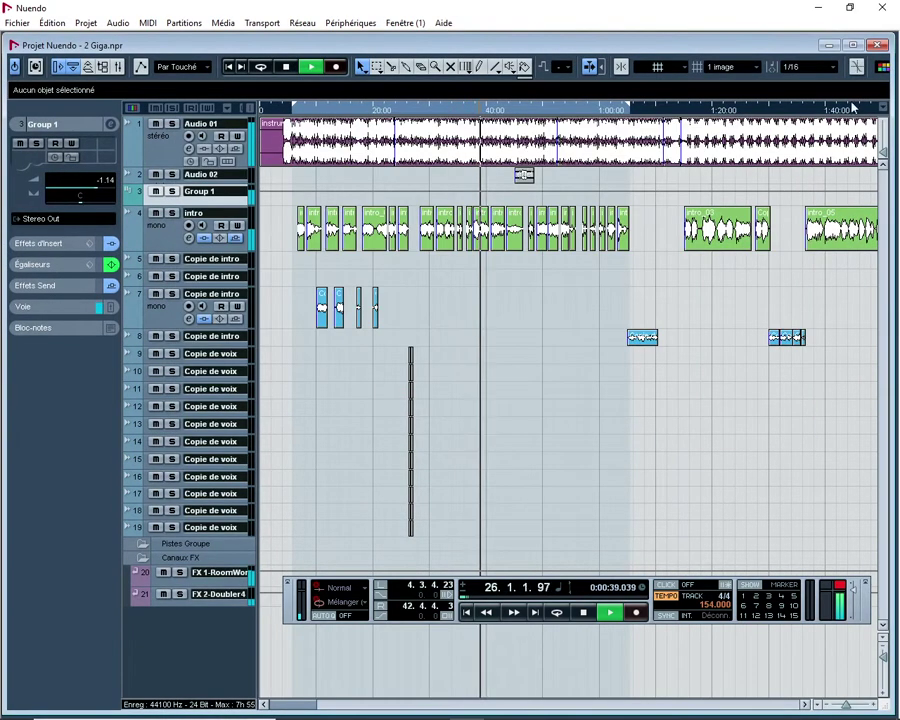
key("h")
key("h")
key("h")
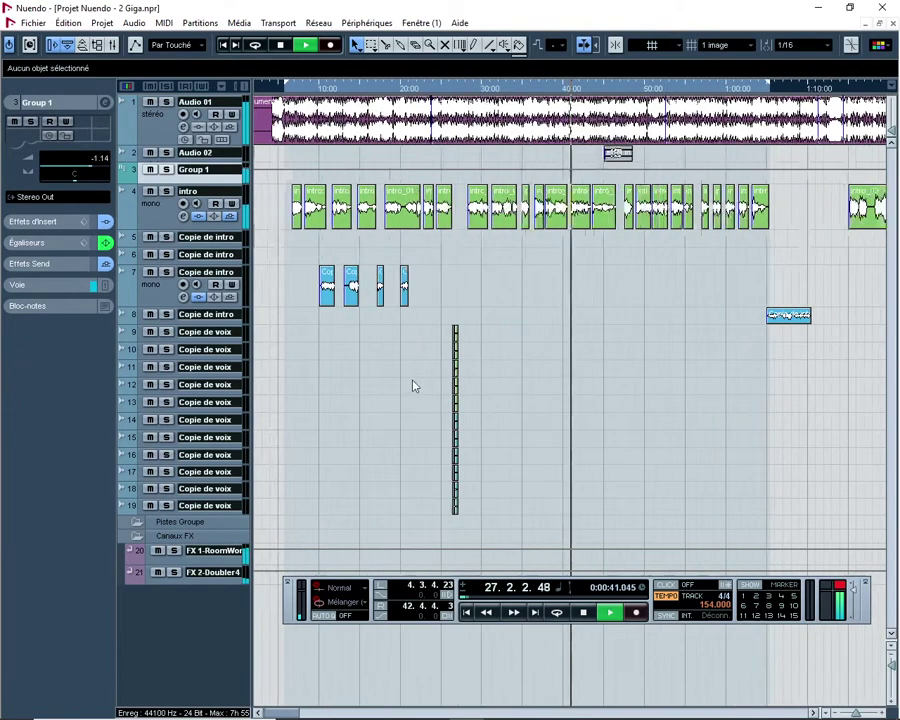
left_click(183, 216)
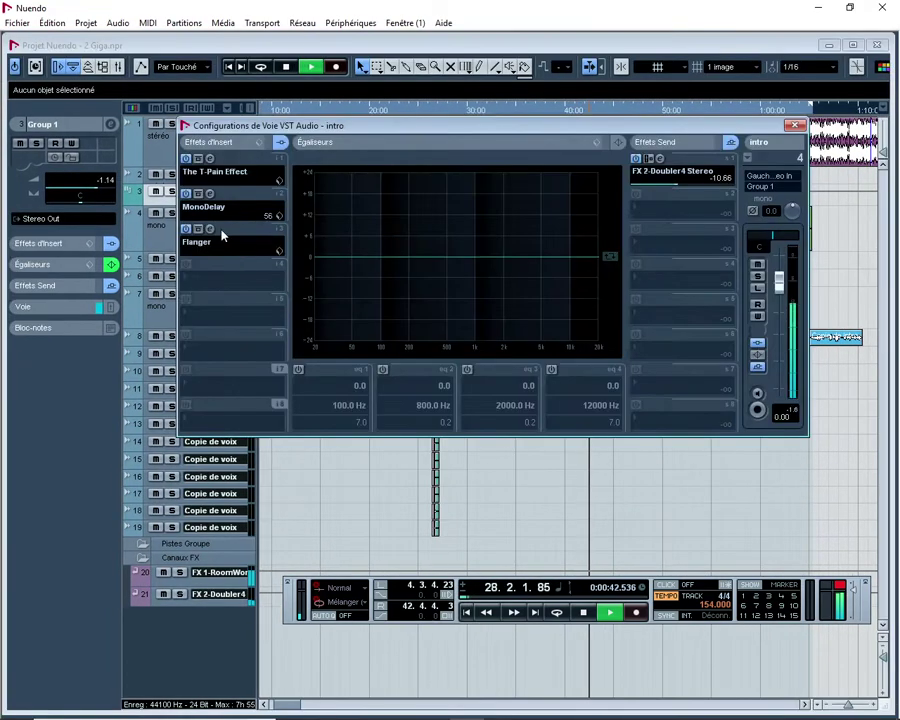
left_click(187, 159)
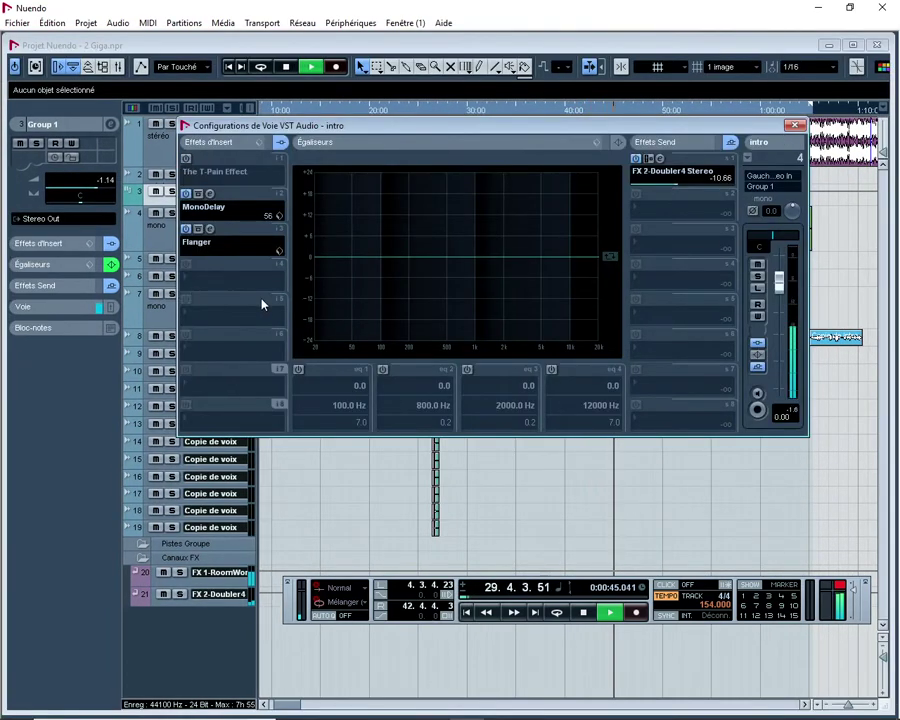
left_click(795, 126)
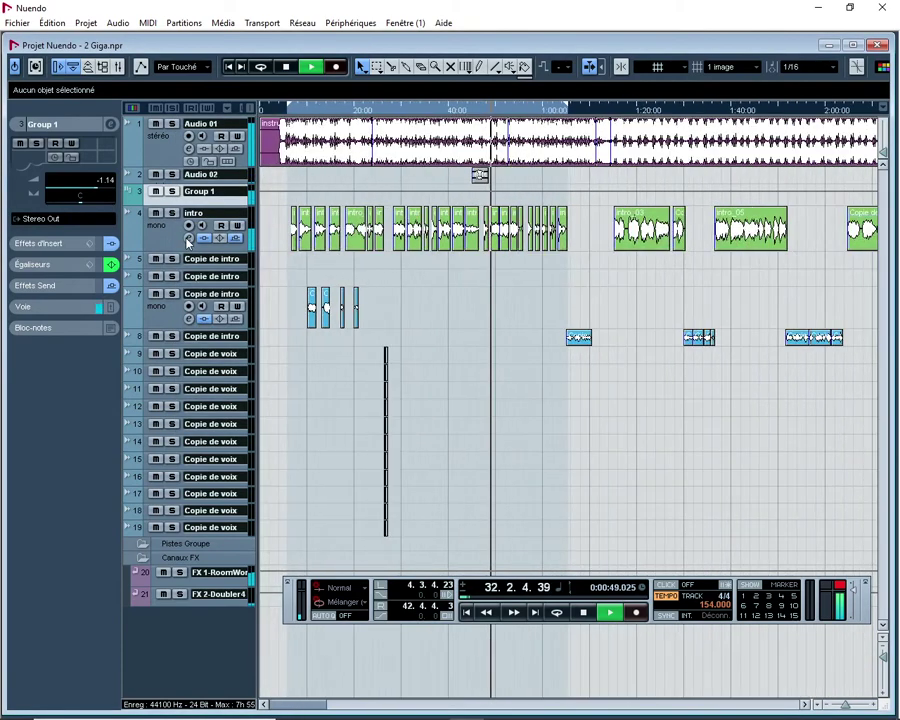
left_click(188, 239)
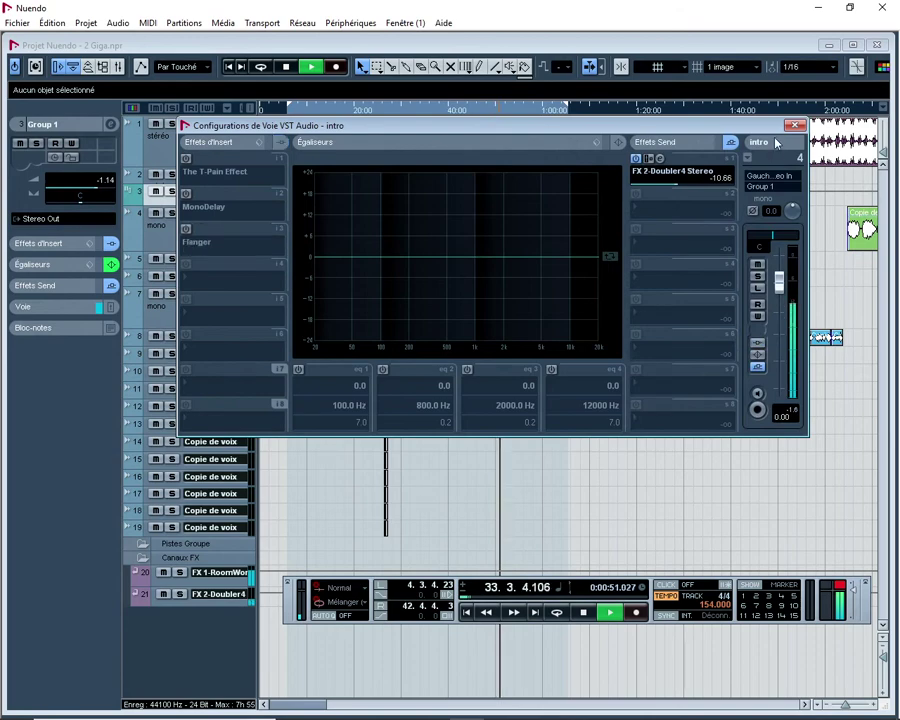
left_click(795, 126)
Turn off the intro track's FX 2-Doubler4 Stereo send and return to the full project view.
left_click(190, 240)
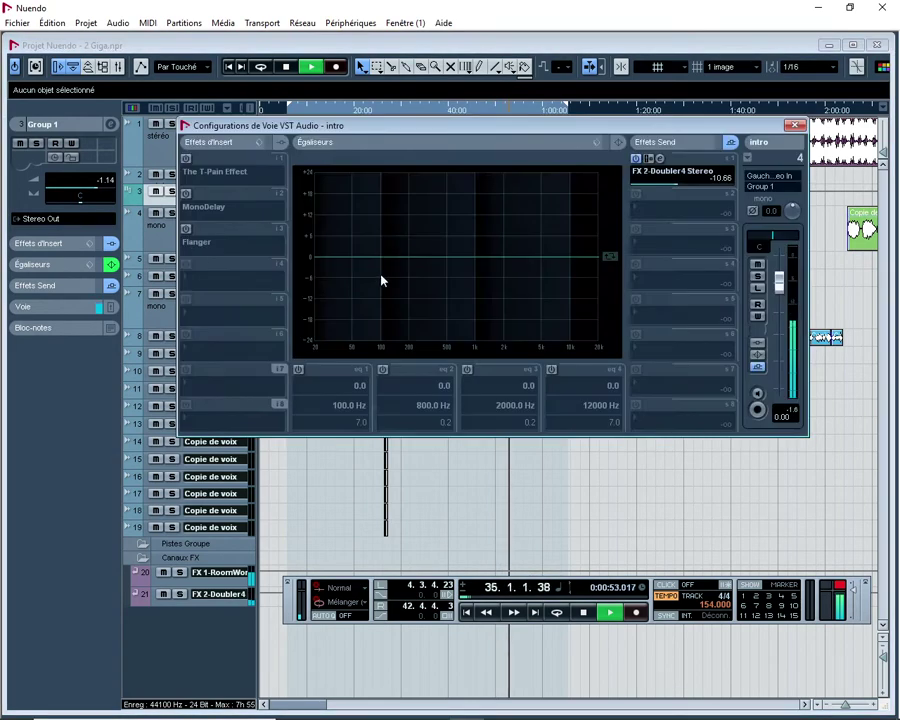
left_click(795, 126)
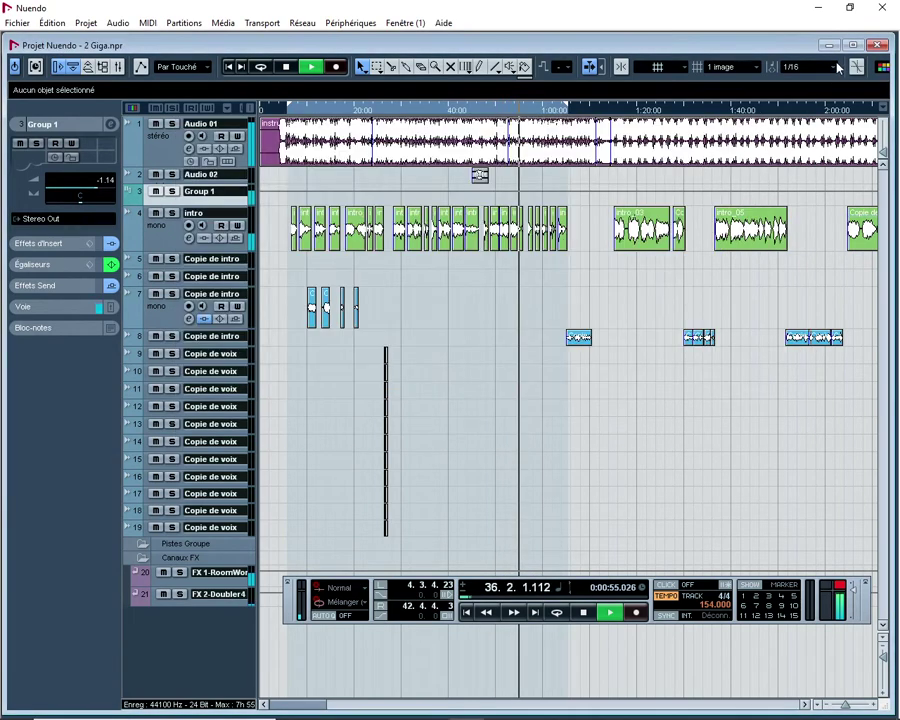
left_click(853, 45)
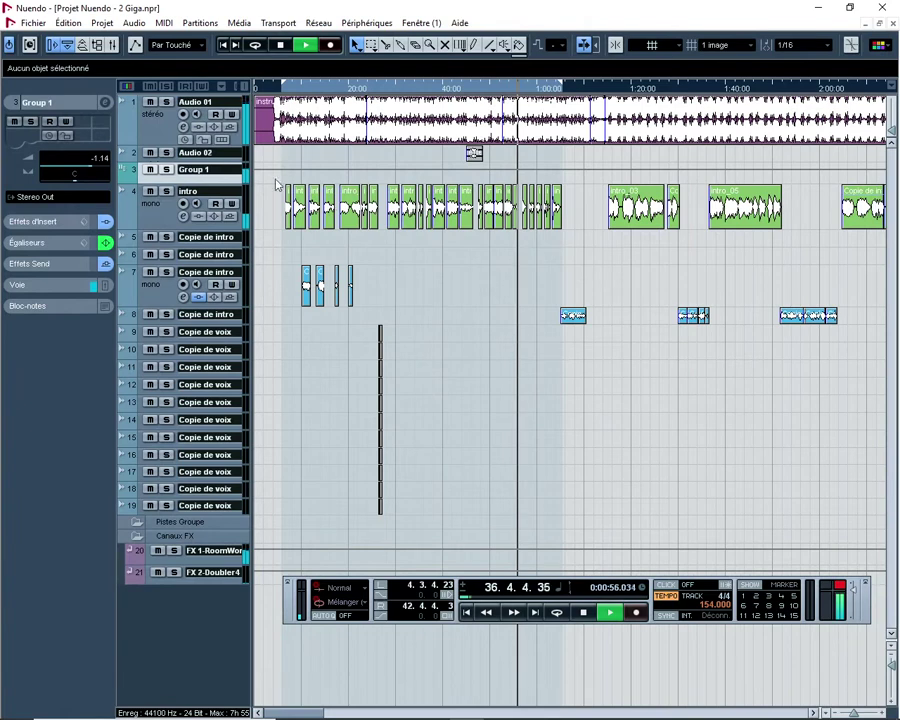
Replay the intro section from the left locator and mute the vocal copy on track 7.
left_click(281, 90)
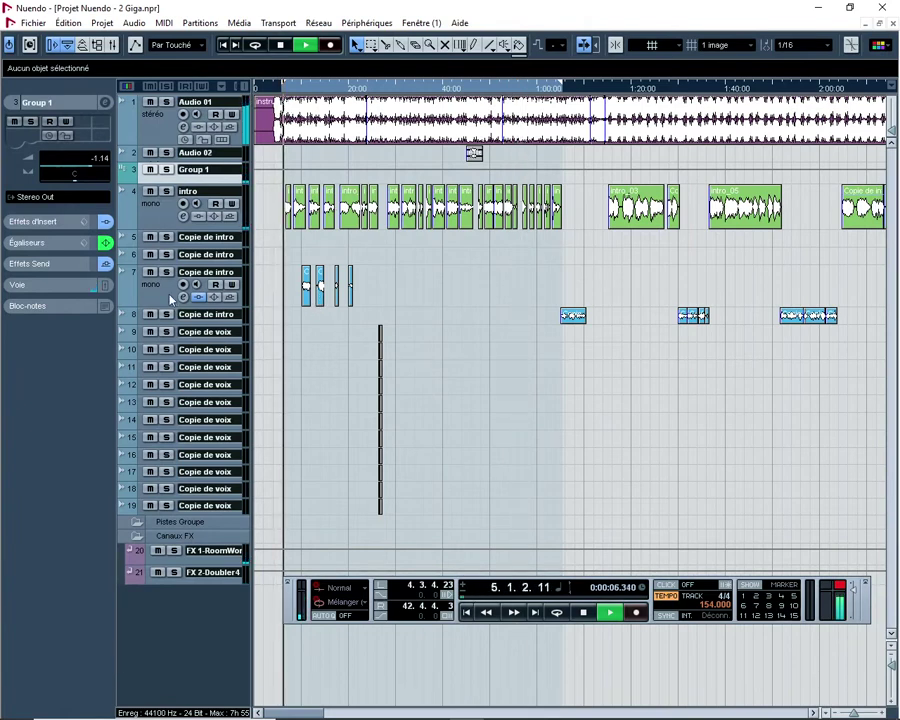
left_click(149, 272)
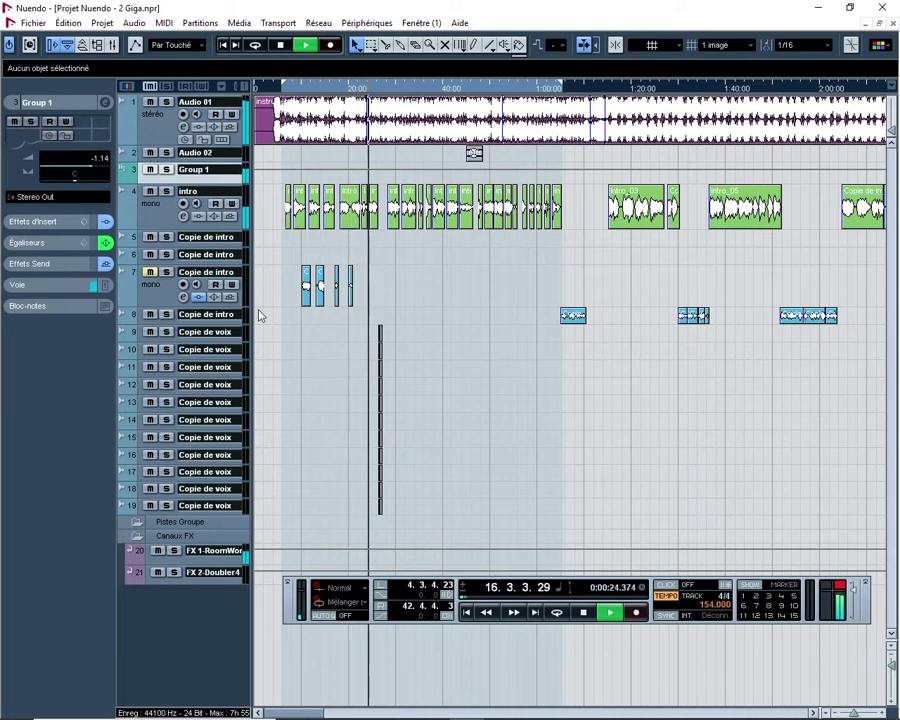
key("h")
key("h")
key("h")
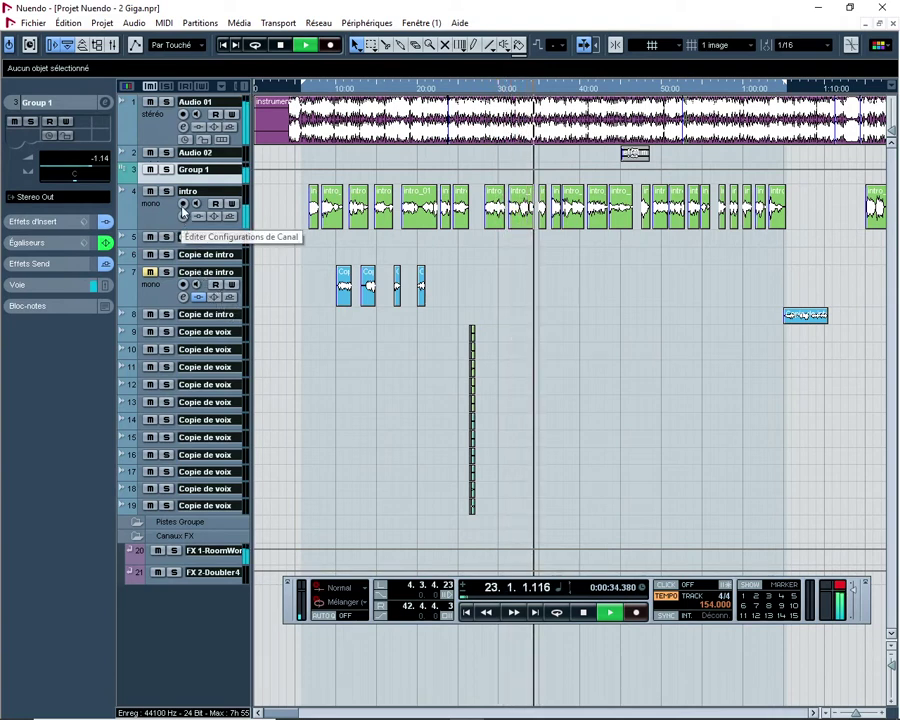
Reactivate the Flanger and MonoDelay inserts on the intro track and return to the full project view.
left_click(105, 102)
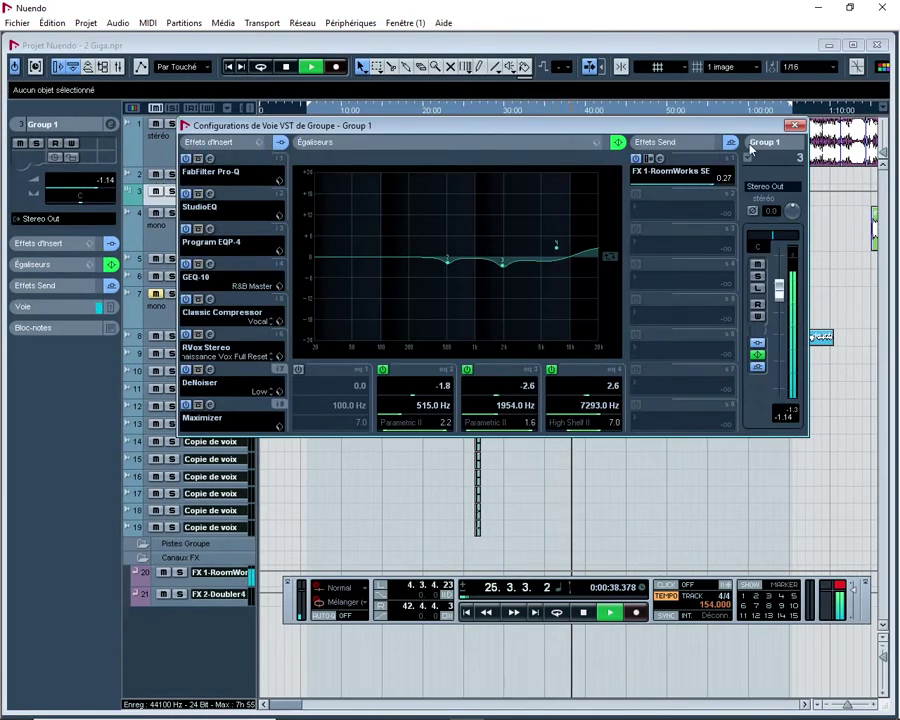
left_click(791, 128)
left_click(191, 236)
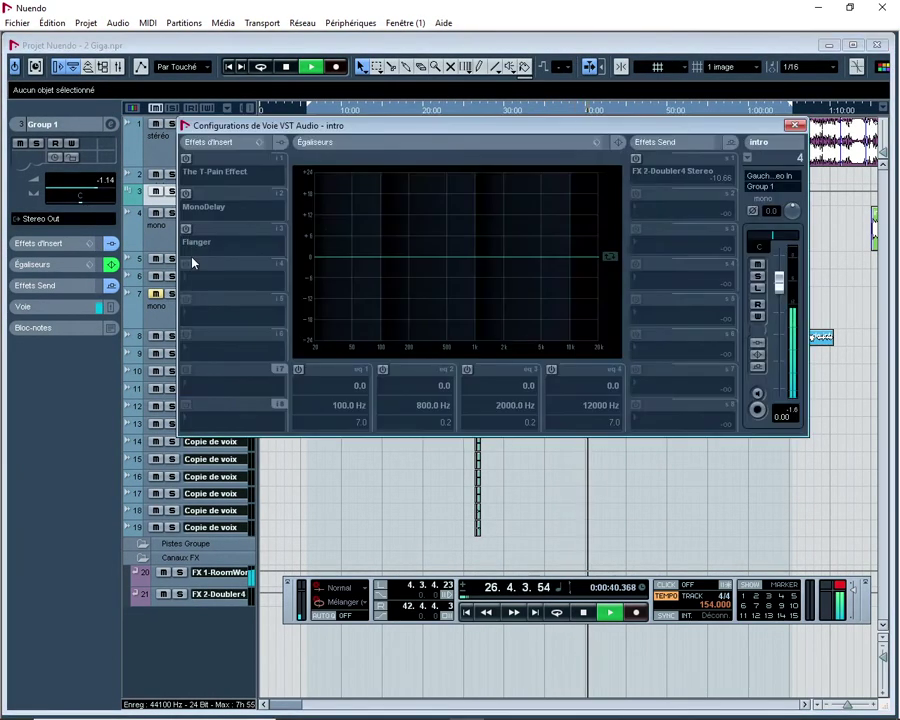
left_click(186, 229)
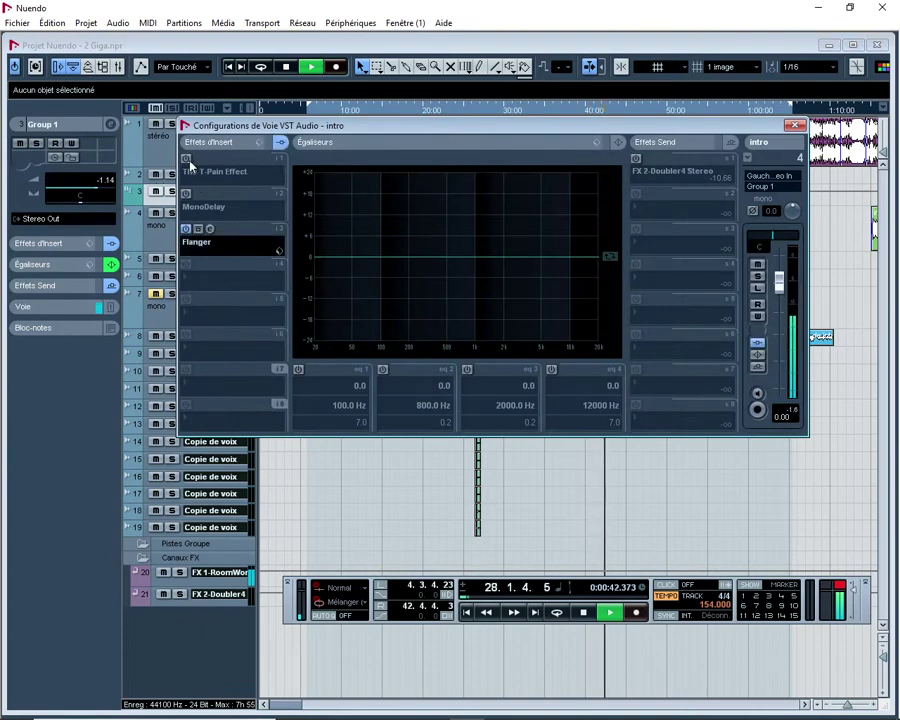
left_click(186, 194)
left_click(795, 125)
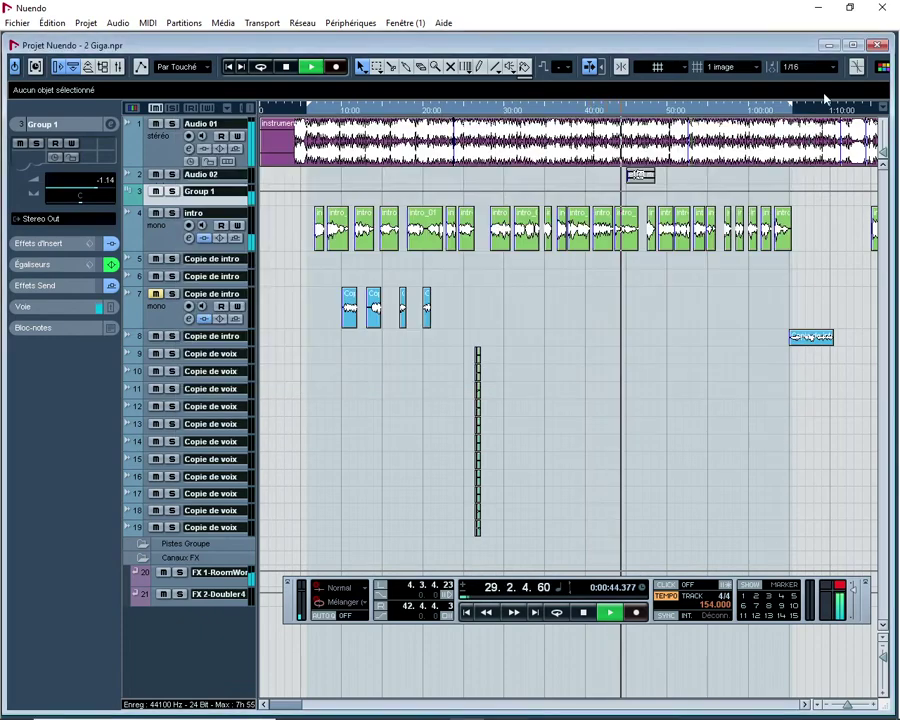
left_click(852, 45)
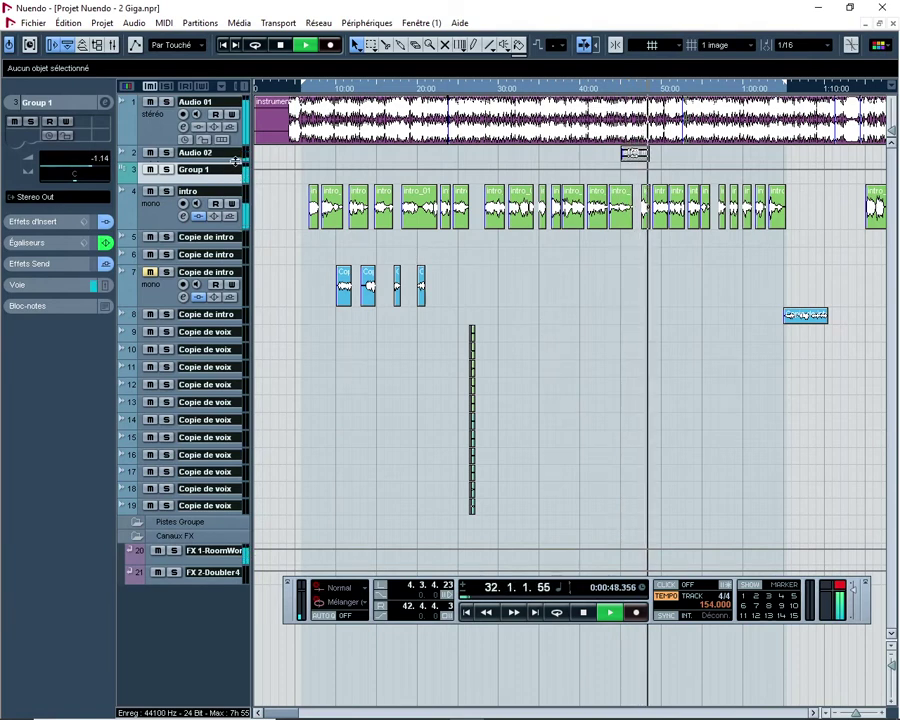
Enlarge the Audio 02 track, audition its effect clip at about 0:45 in solo, and release the solo.
left_click_drag(236, 160, 236, 221)
left_click(612, 92)
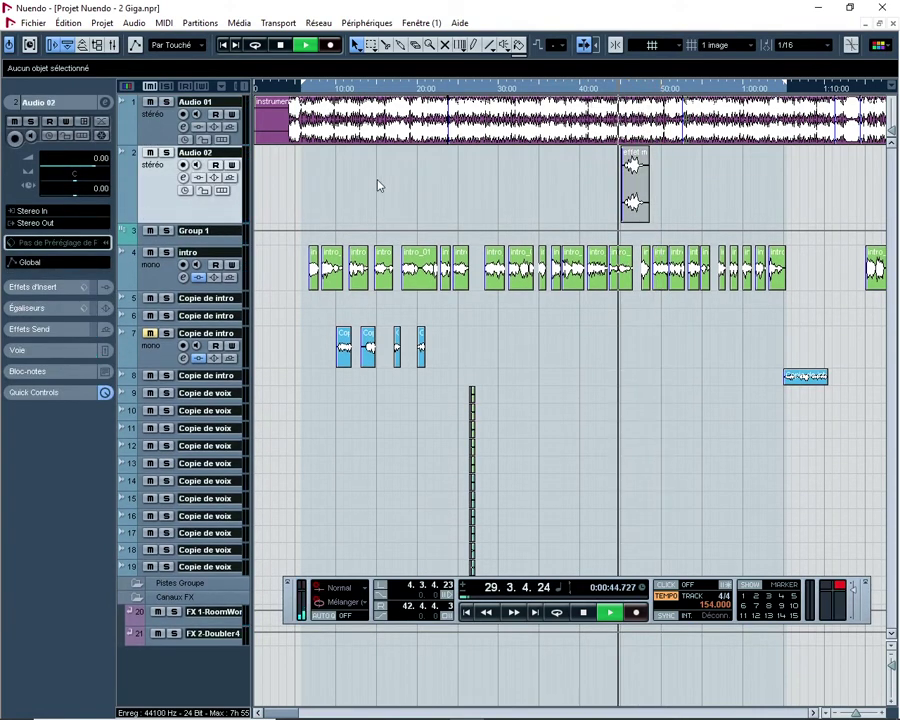
left_click(166, 153)
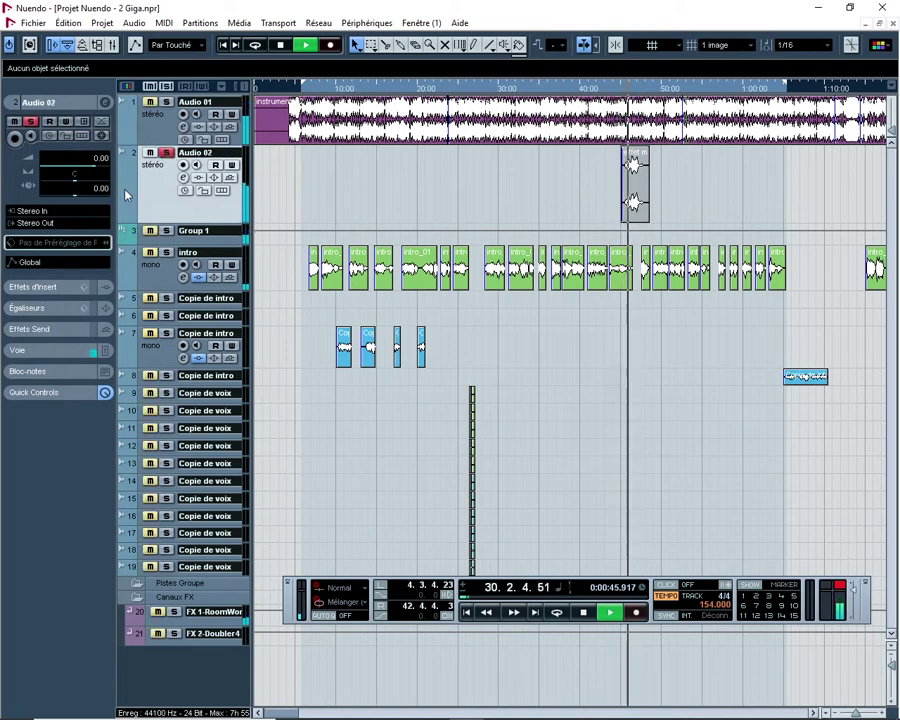
left_click(166, 153)
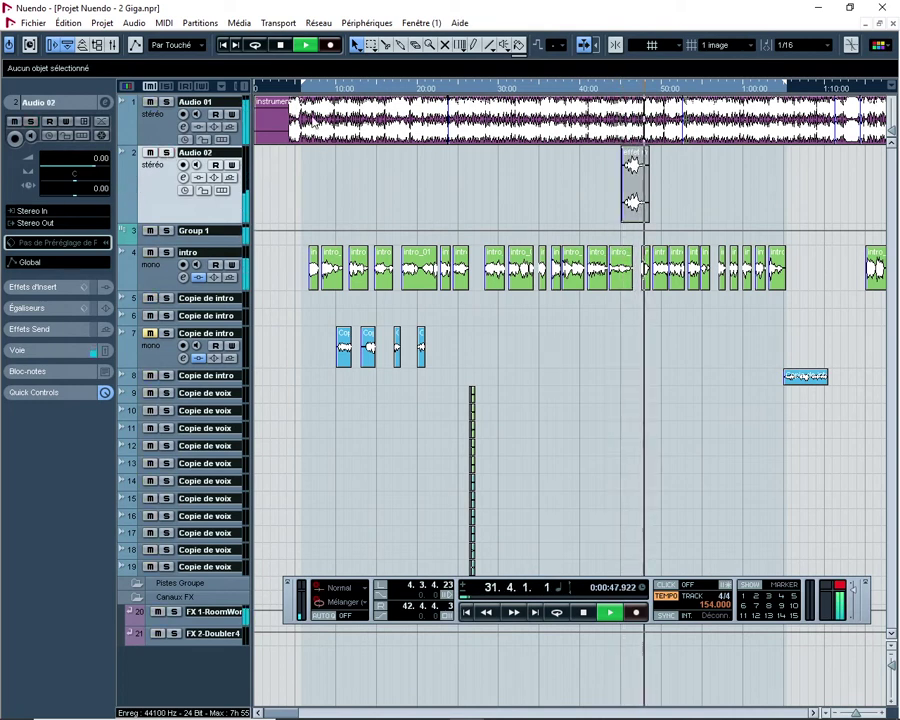
Restart playback from the left locator with the vocal copy on track 7 unmuted.
left_click(301, 88)
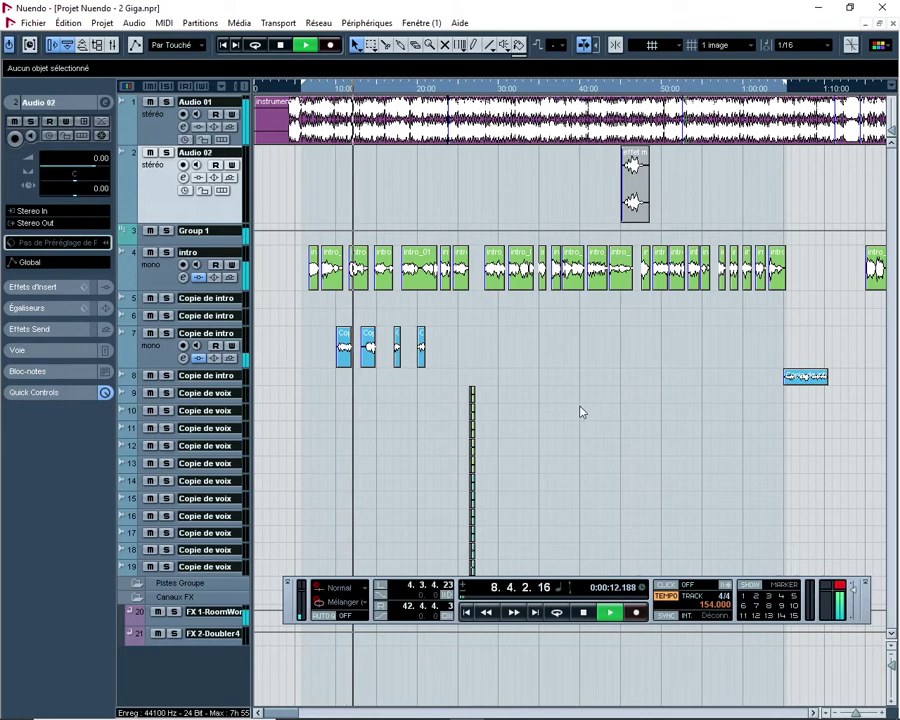
key("g")
key("g")
key("g")
key("g")
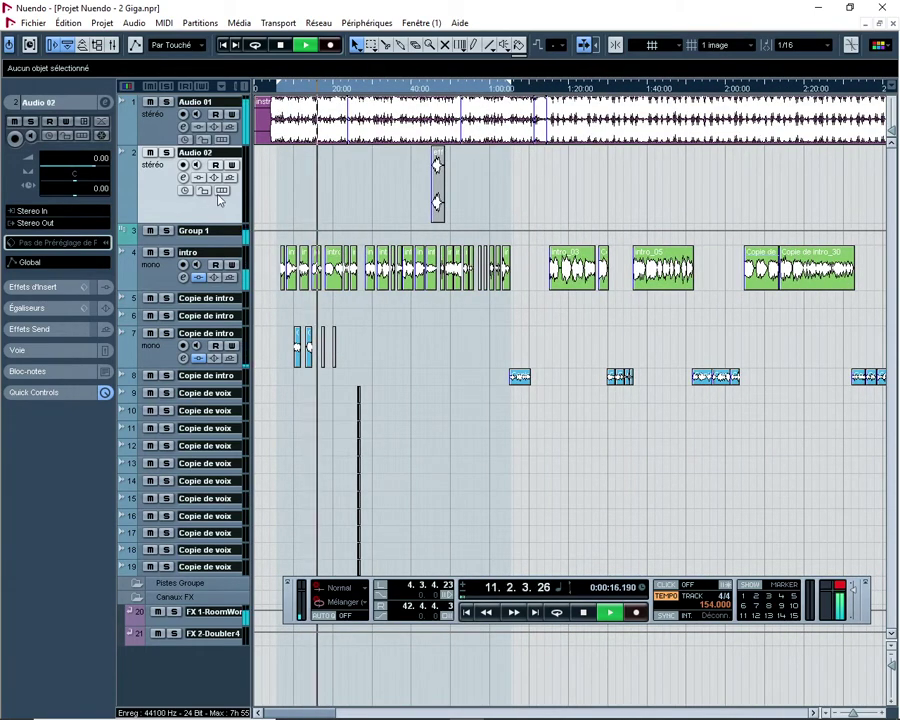
Turn on cycle playback between the locators and stop playback.
key("KP_Divide")
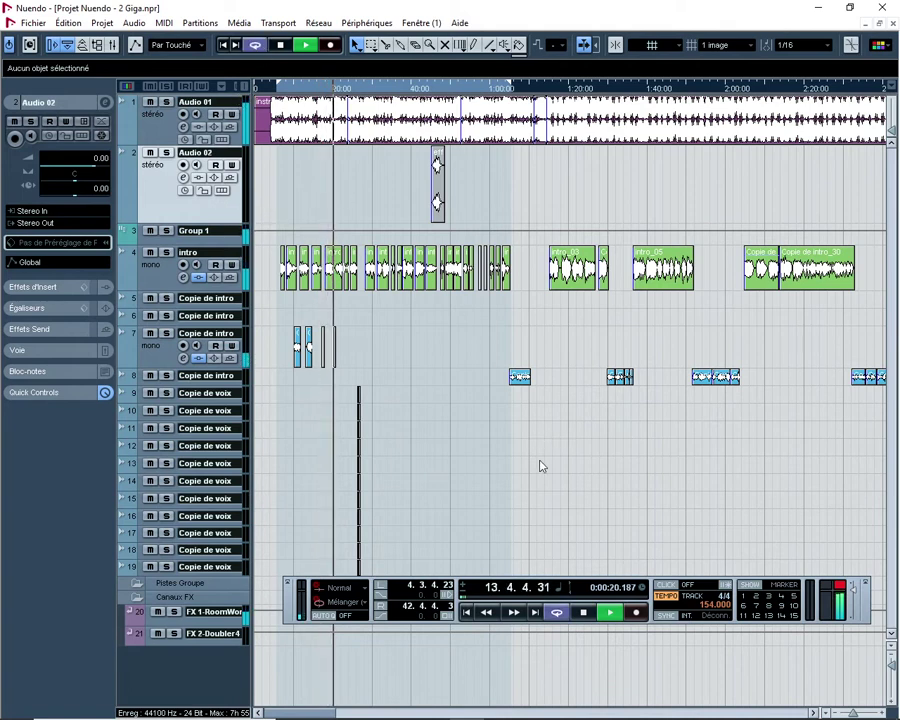
key("space")
mouse_move(542, 717)
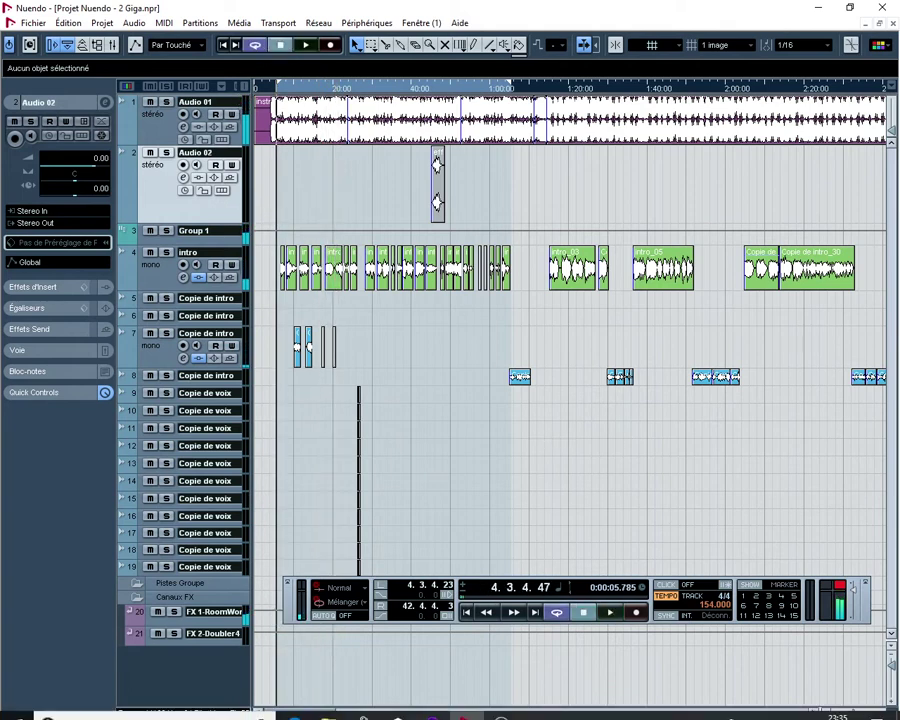